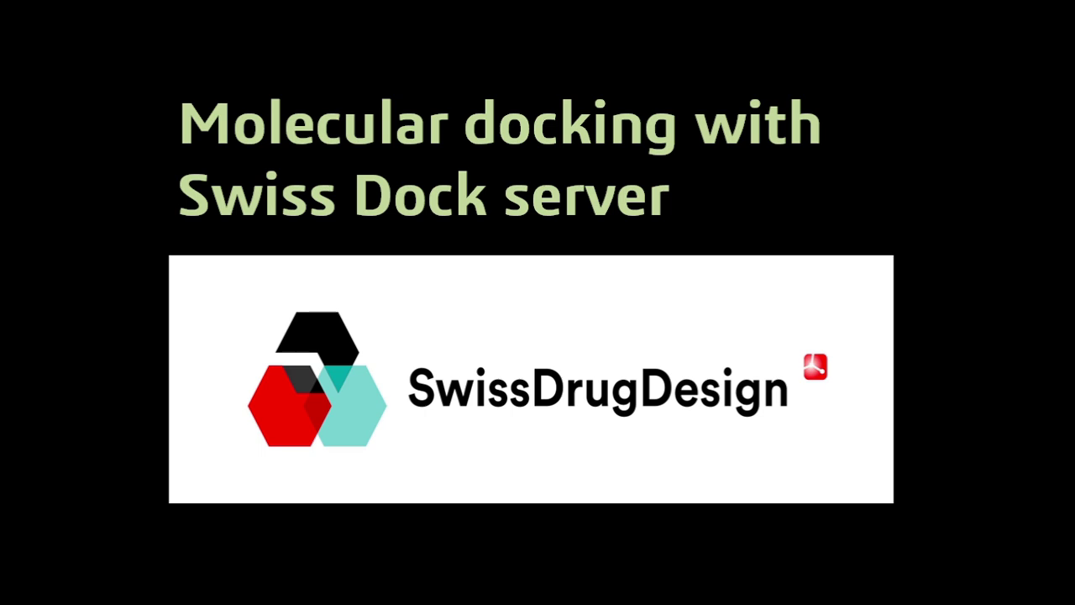
Exit the slide show to edit slide 9, 'Molecular docking with Swiss Dock server'
key("Escape")
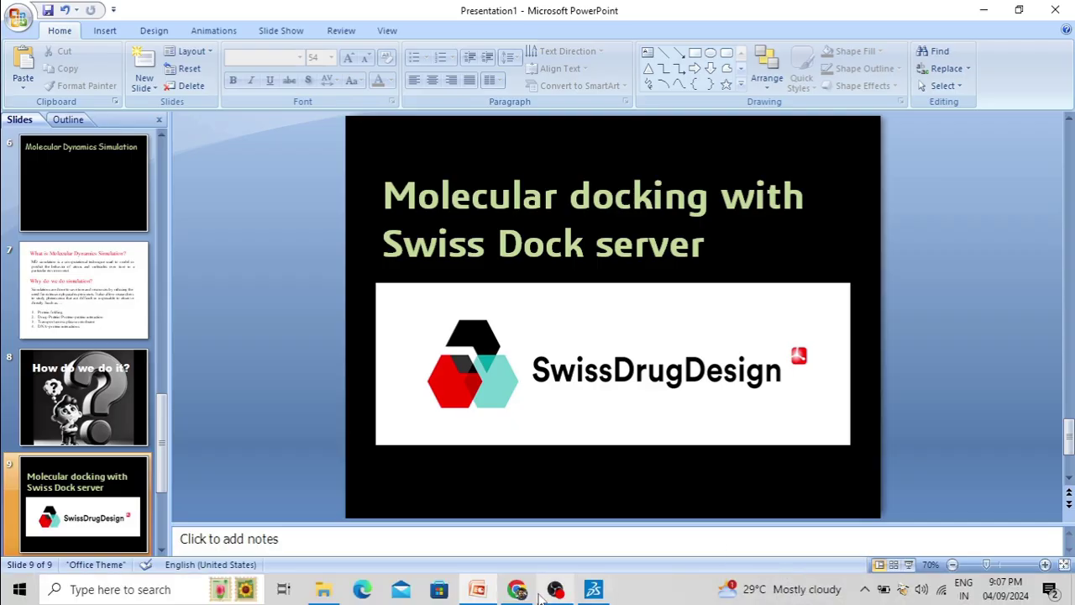
Run a Google search for 'swissdock' in Chrome
left_click(517, 589)
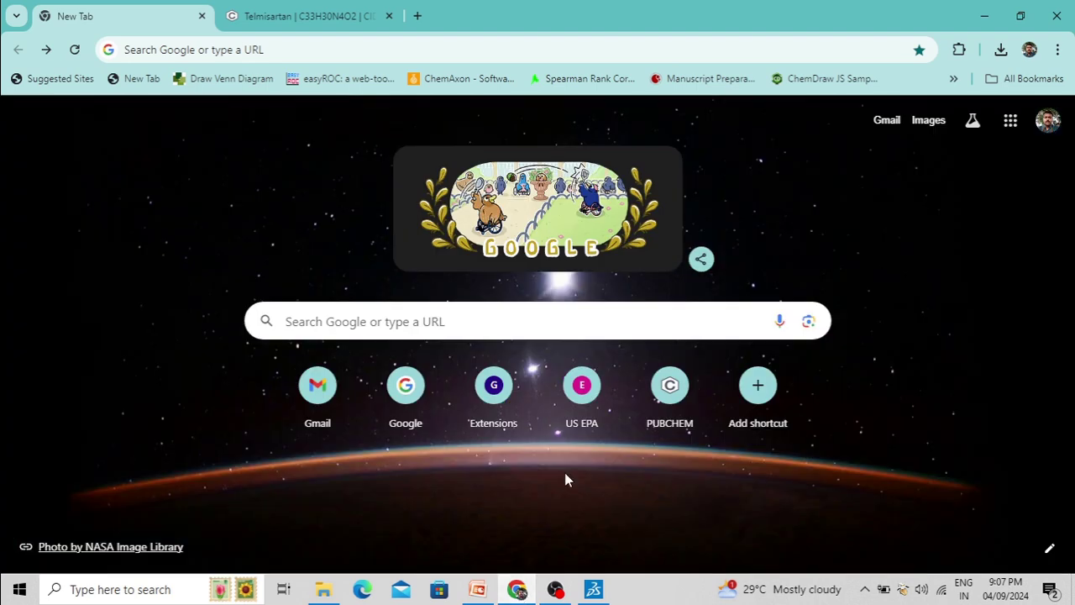
left_click(348, 322)
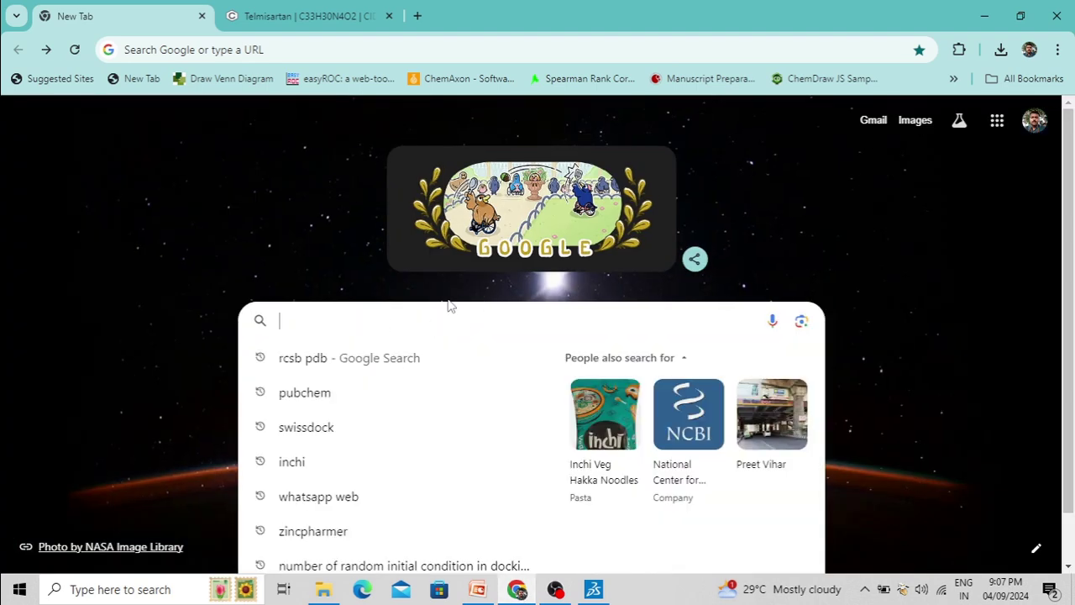
type("swissdock")
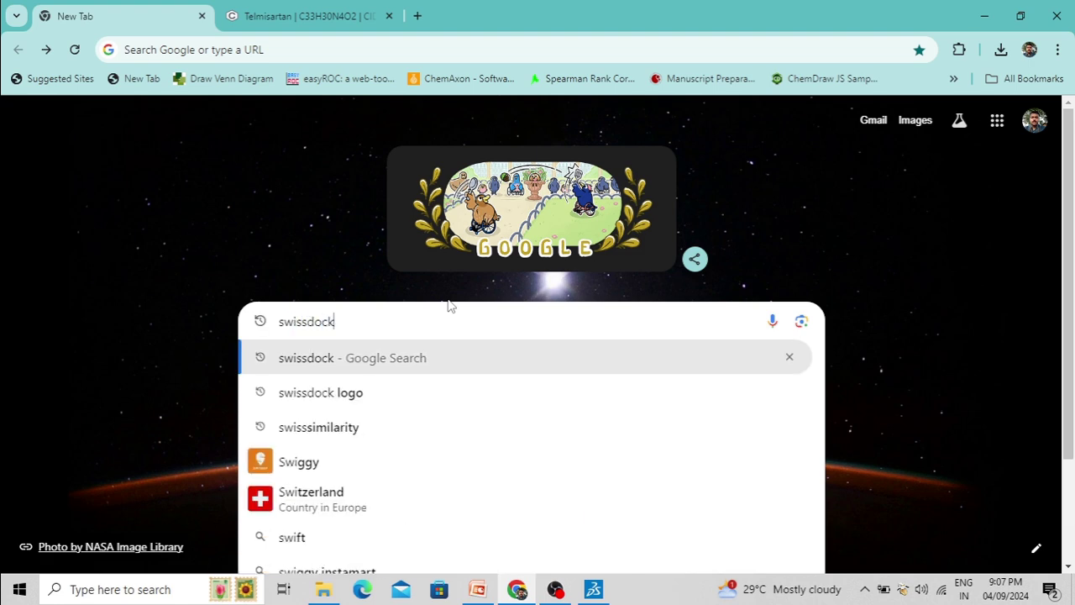
left_click(352, 361)
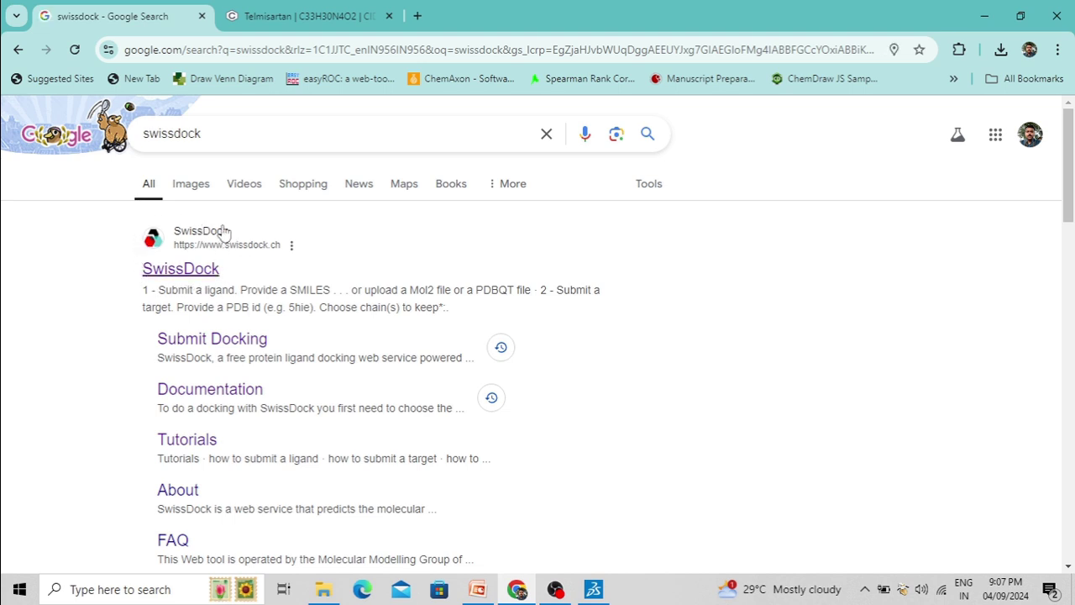
Open swissdock.ch from the results and scroll to the Submit a ligand form
left_click(208, 274)
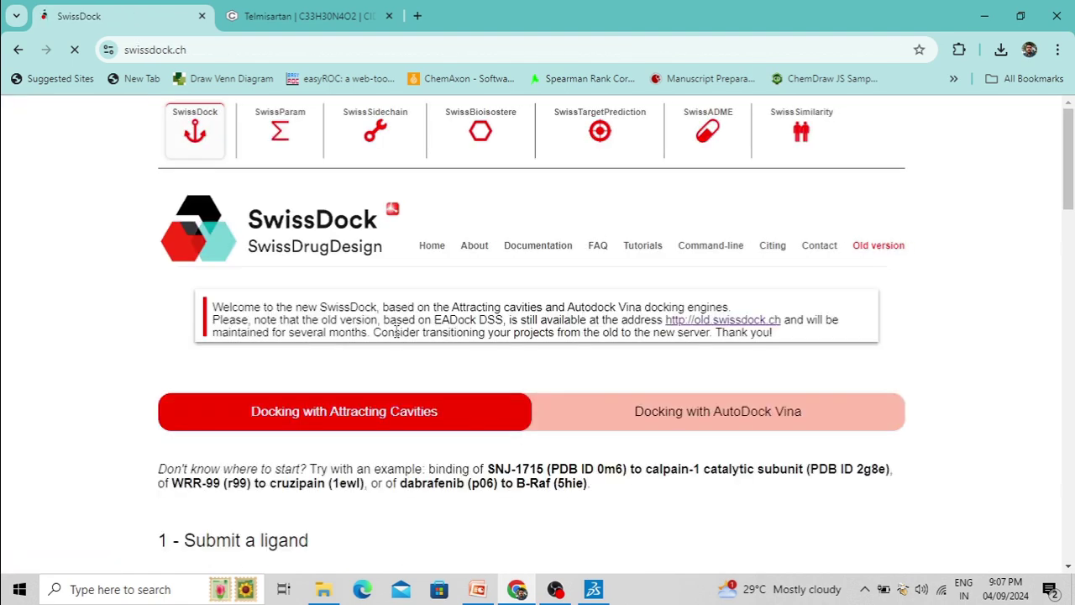
left_click_drag(1073, 158, 1072, 193)
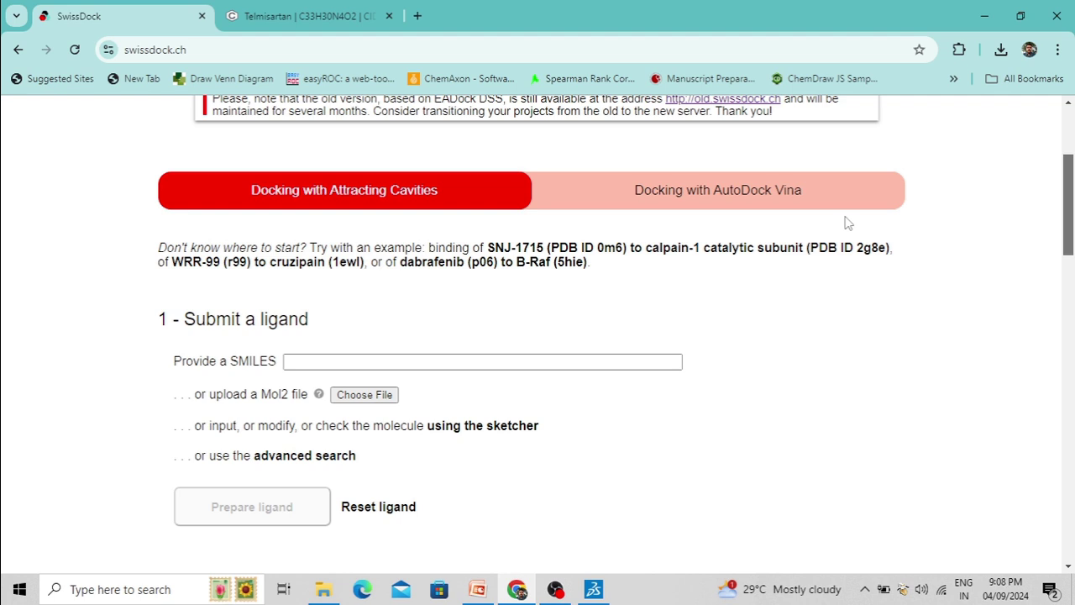
left_click(761, 206)
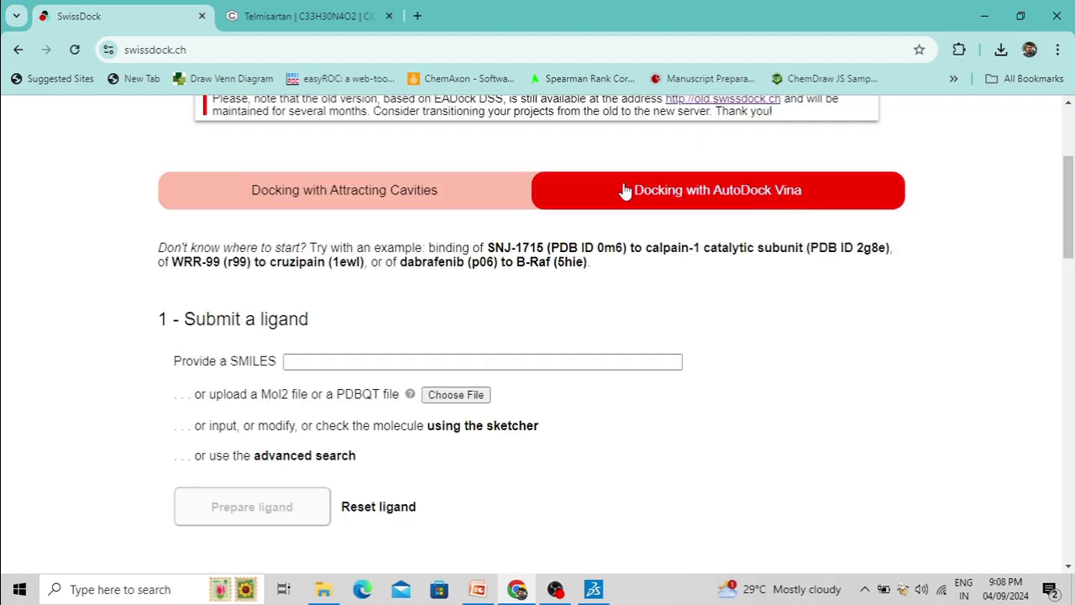
scroll(435, 286, "down", 2)
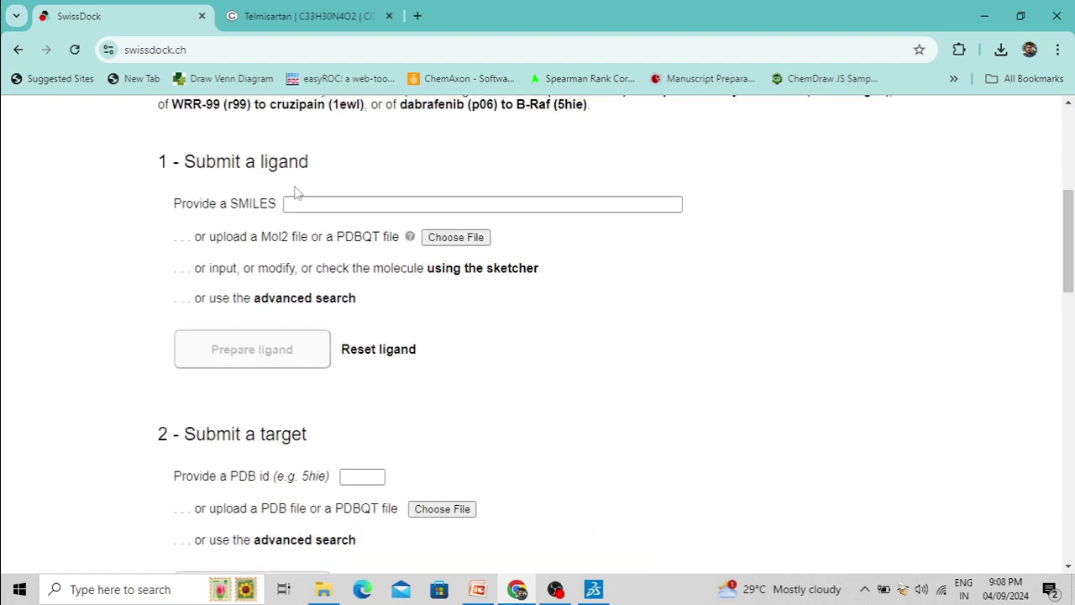
scroll(353, 285, "down", 6)
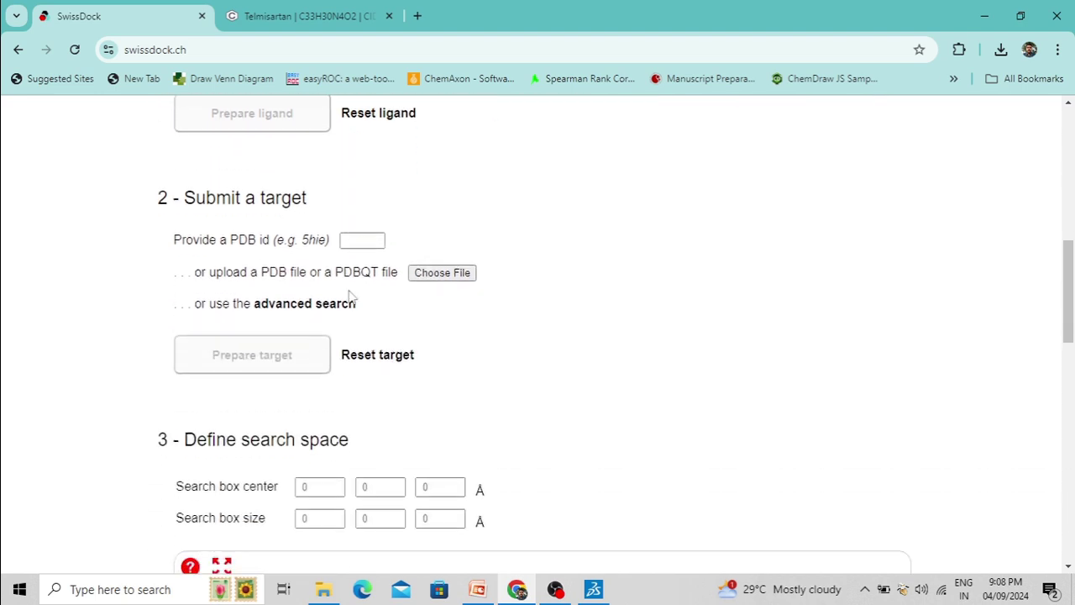
scroll(363, 361, "up", 1)
scroll(363, 361, "up", 8)
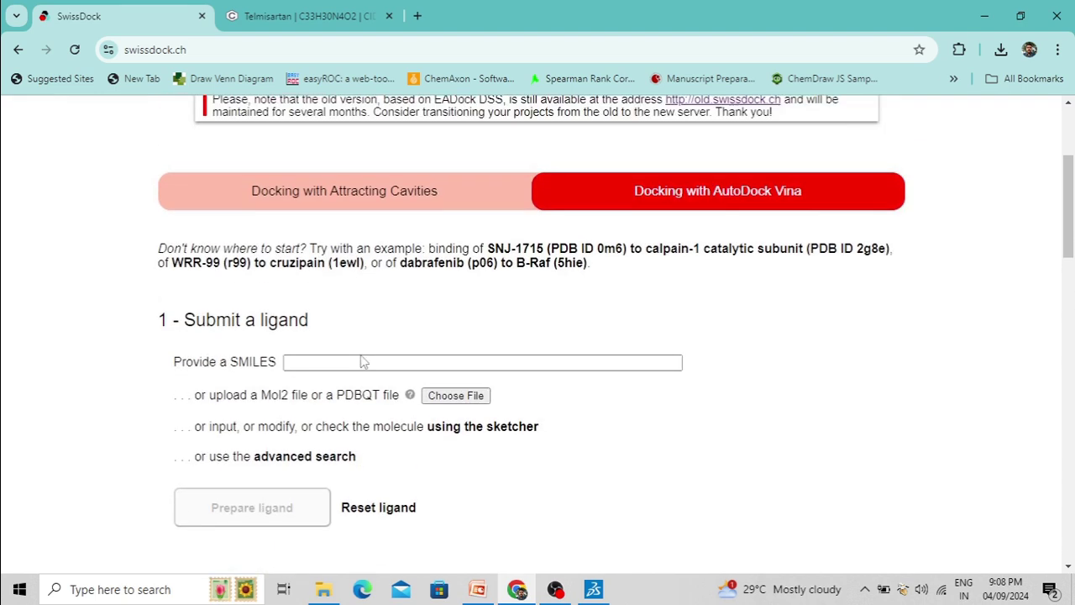
scroll(417, 311, "down", 1)
left_click(304, 330)
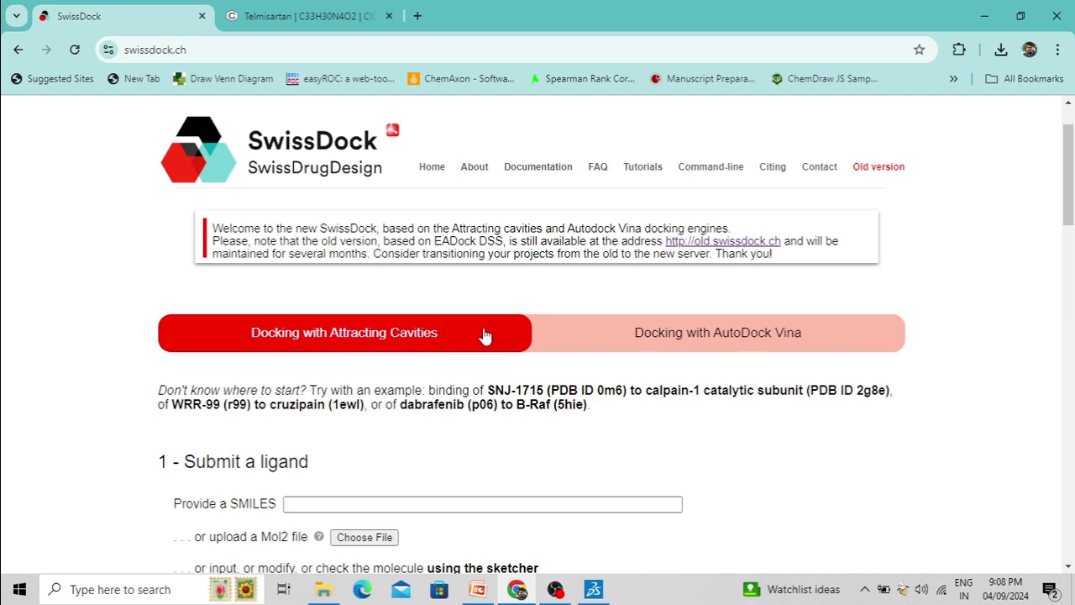
scroll(748, 291, "down", 1)
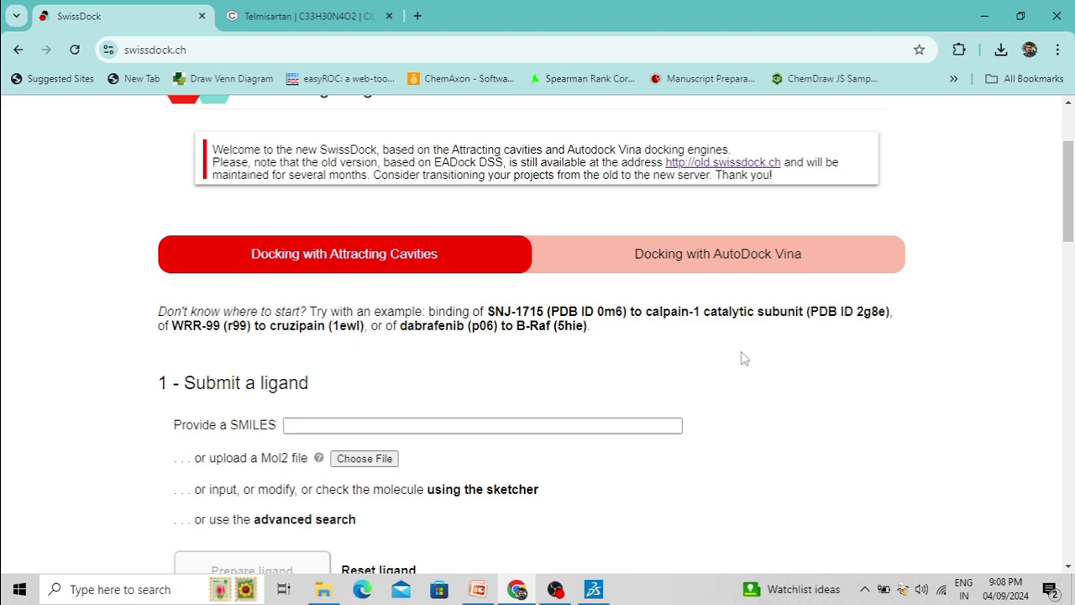
scroll(742, 358, "down", 1)
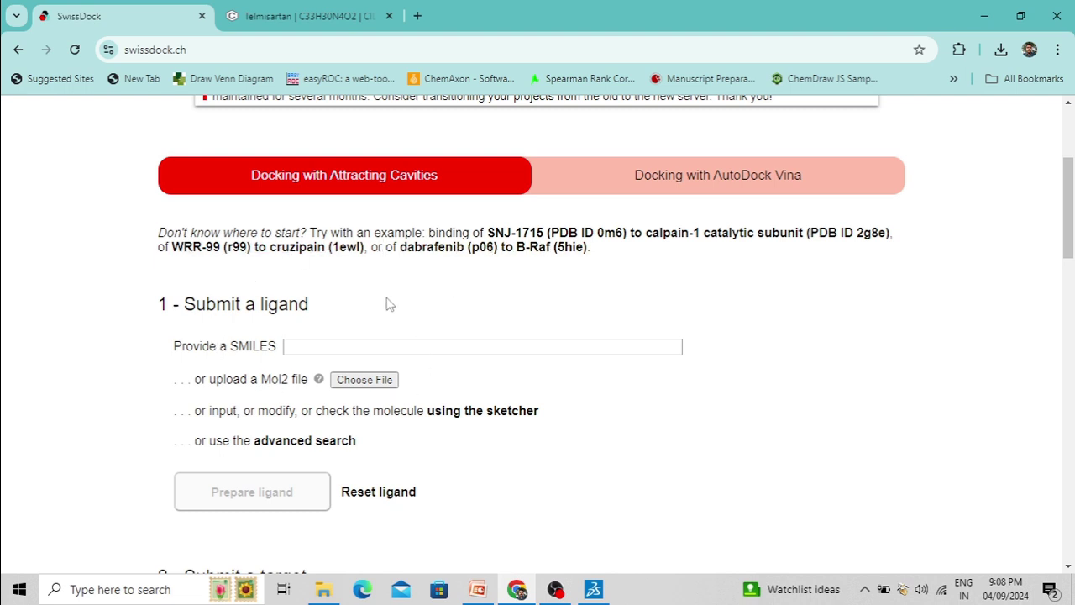
scroll(539, 270, "down", 1)
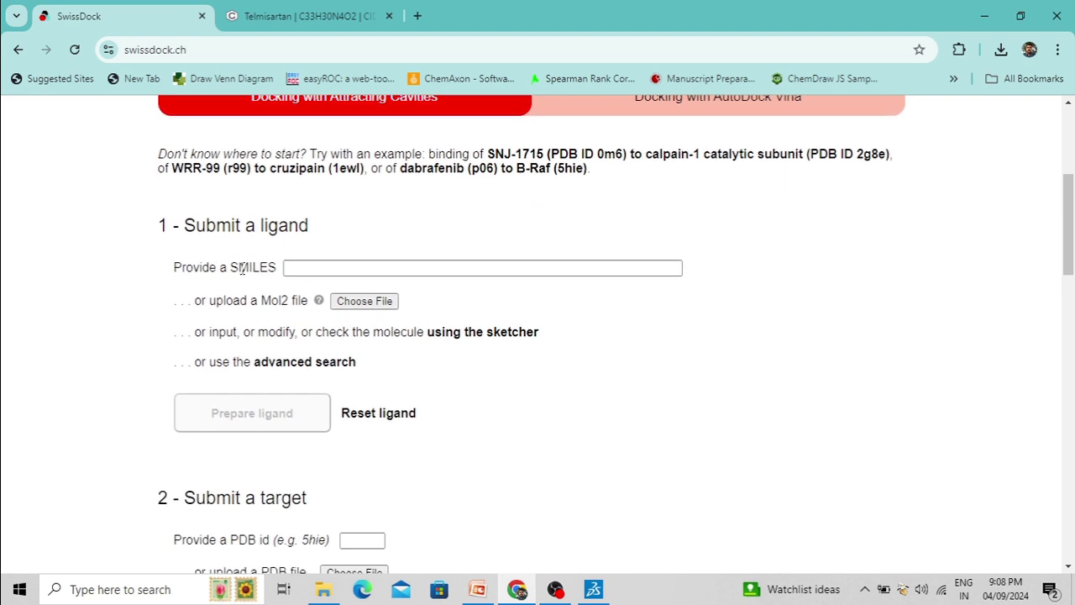
left_click(349, 268)
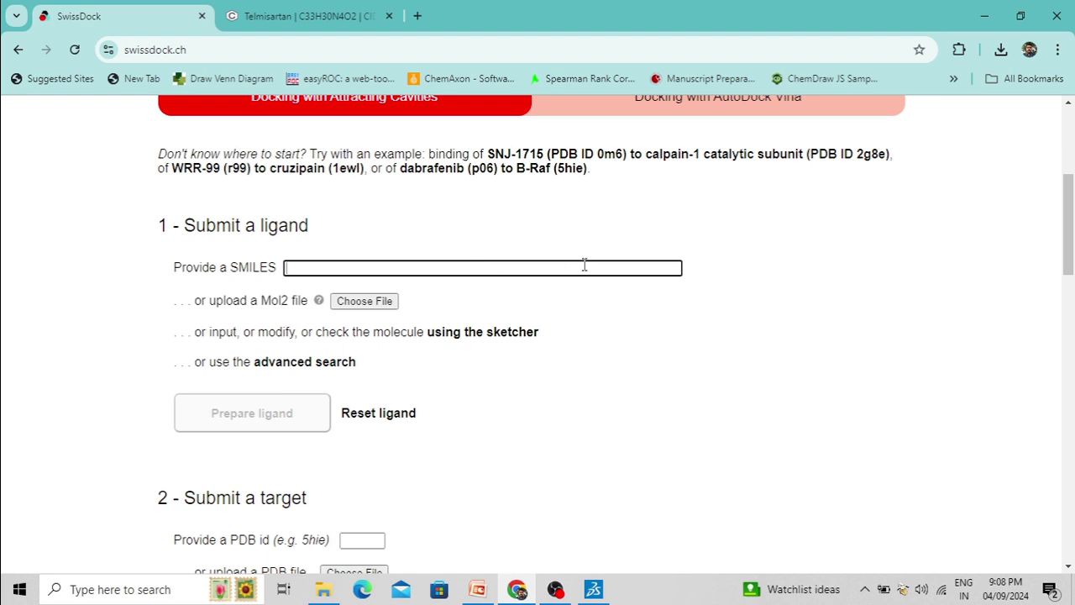
left_click(572, 221)
Reopen the Telmisartan compound page from the PubChem search results
left_click(311, 18)
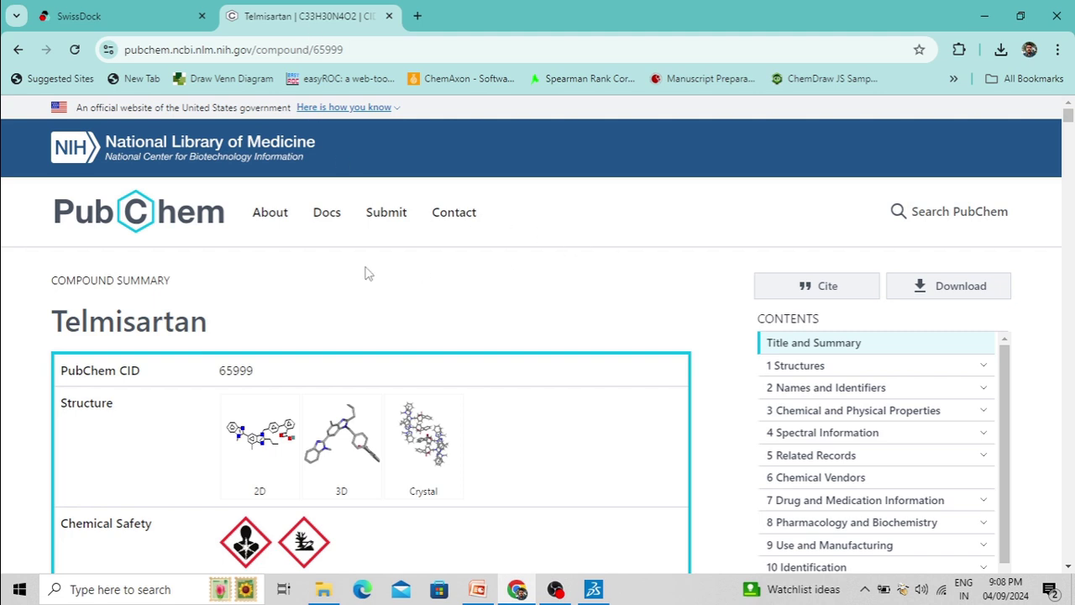
scroll(763, 239, "down", 2)
scroll(336, 248, "up", 2)
left_click(17, 51)
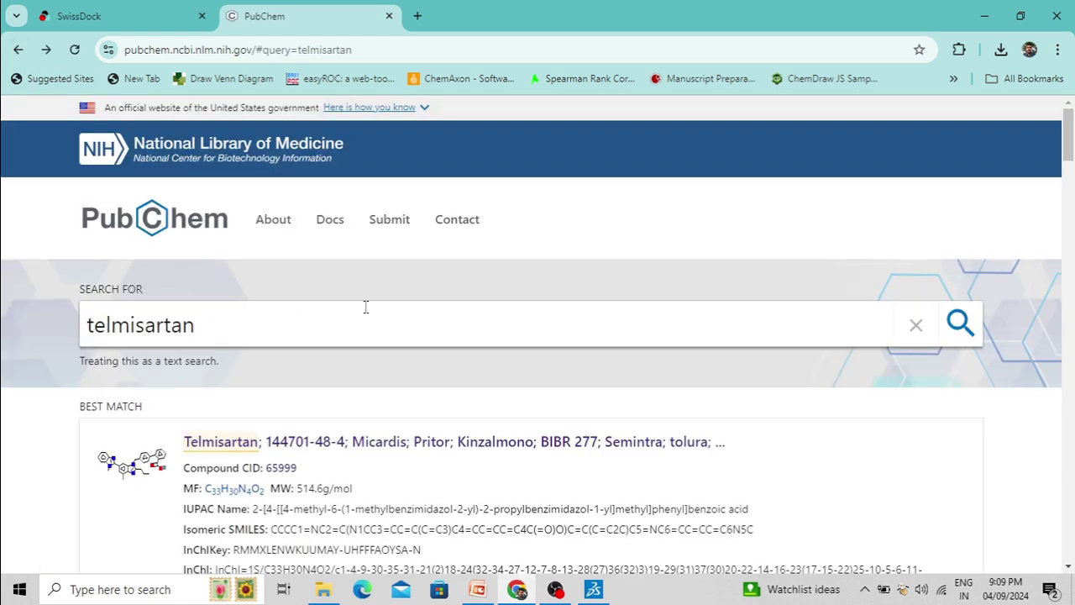
scroll(365, 305, "down", 2)
left_click(293, 290)
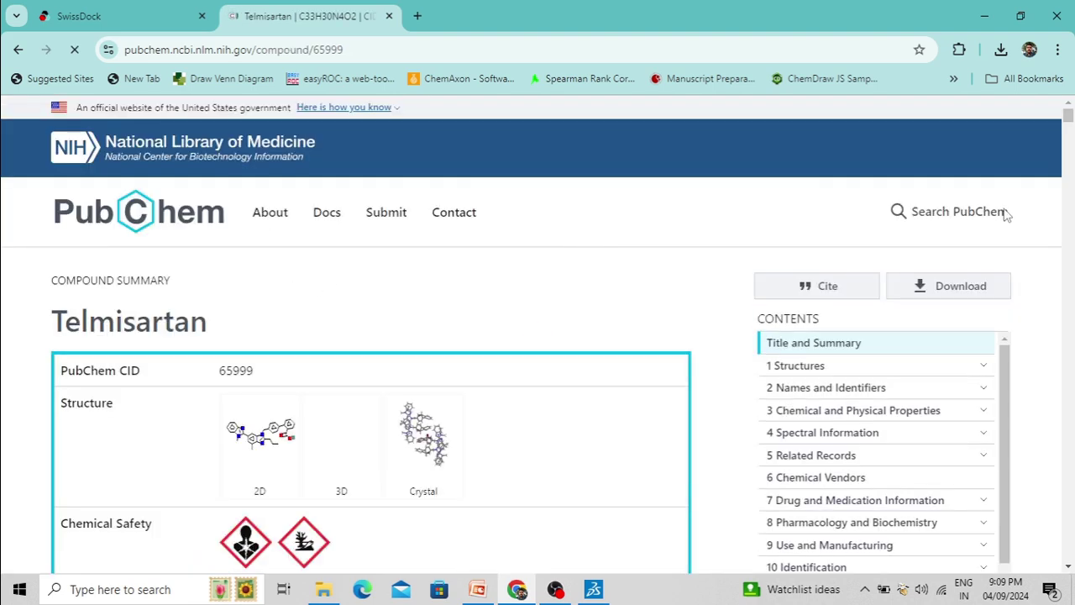
Scroll down to Canonical SMILES and select the whole SMILES string
scroll(356, 277, "down", 3)
scroll(356, 277, "down", 7)
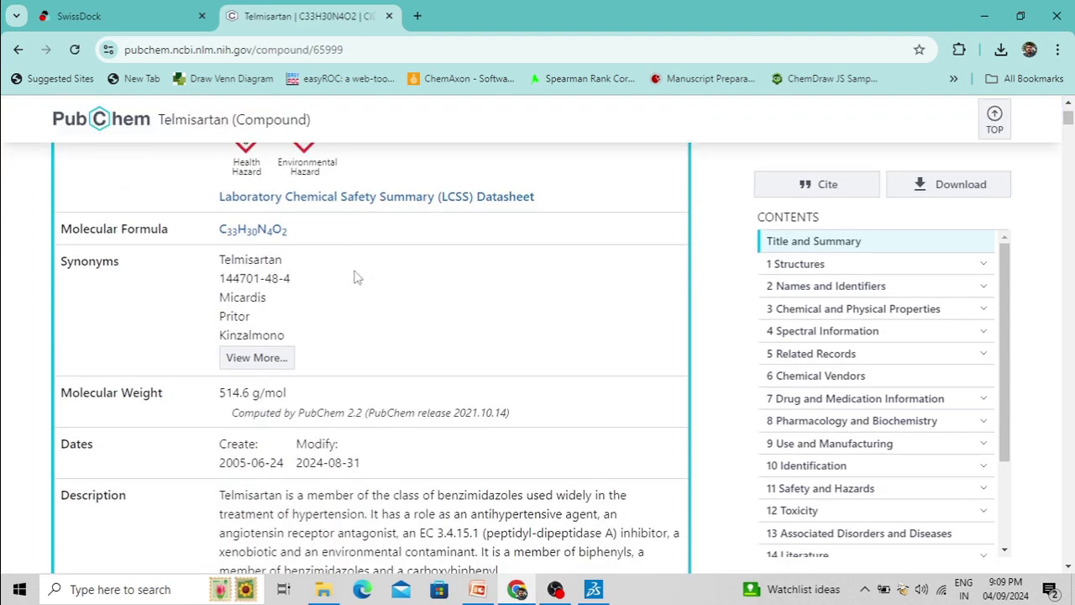
scroll(356, 278, "down", 10)
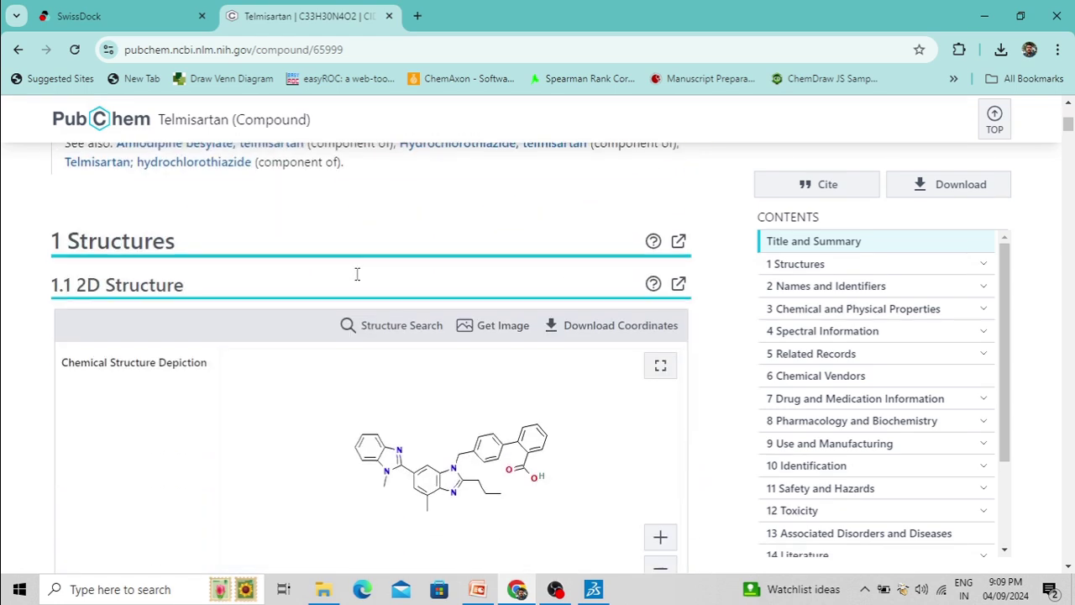
scroll(356, 279, "down", 5)
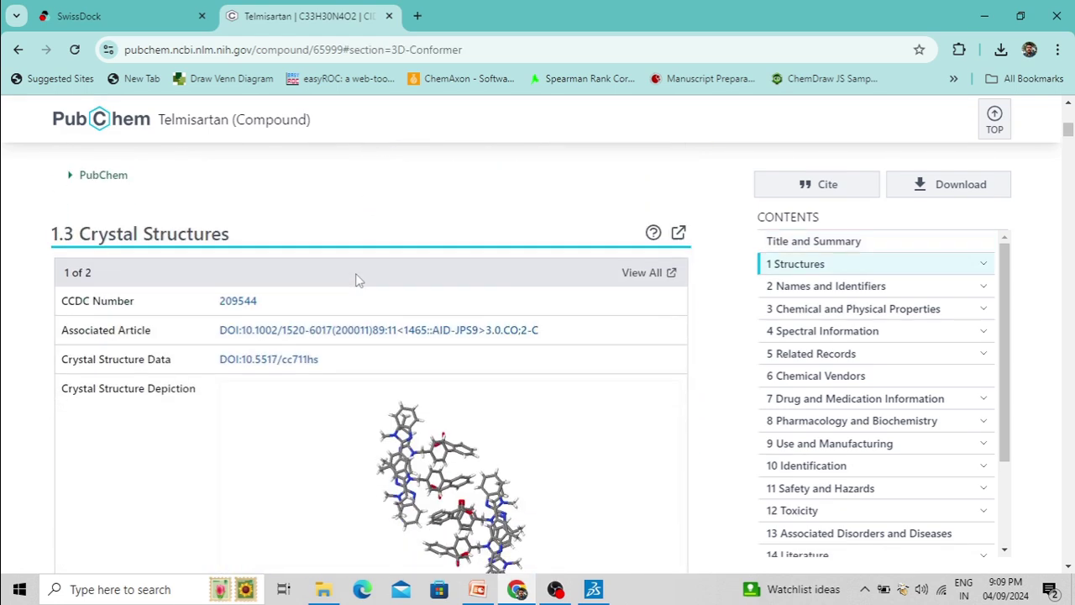
scroll(356, 280, "down", 2)
scroll(382, 296, "down", 3)
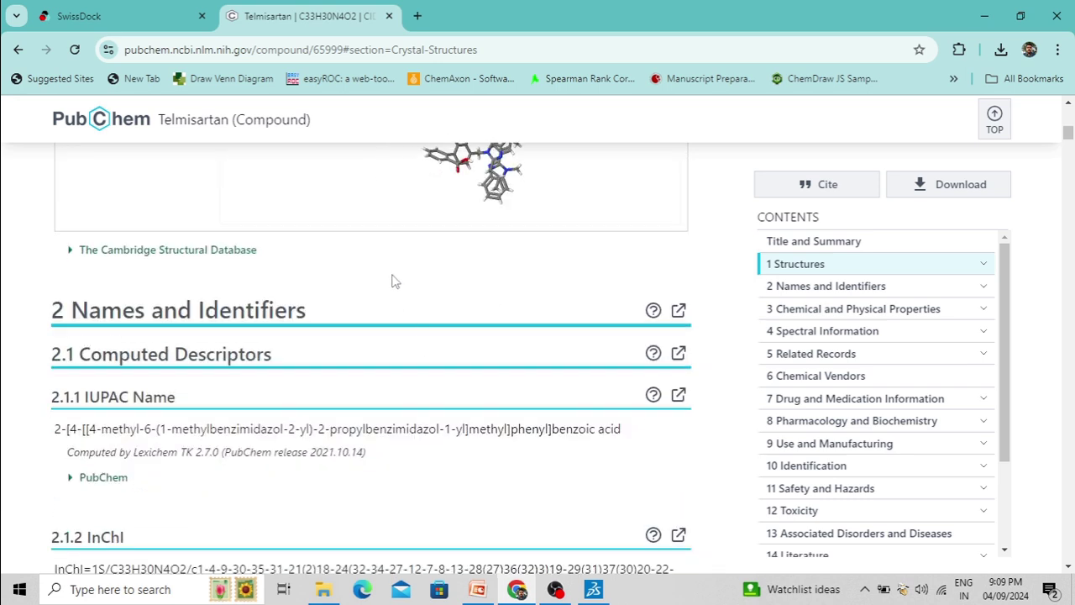
scroll(393, 282, "down", 1)
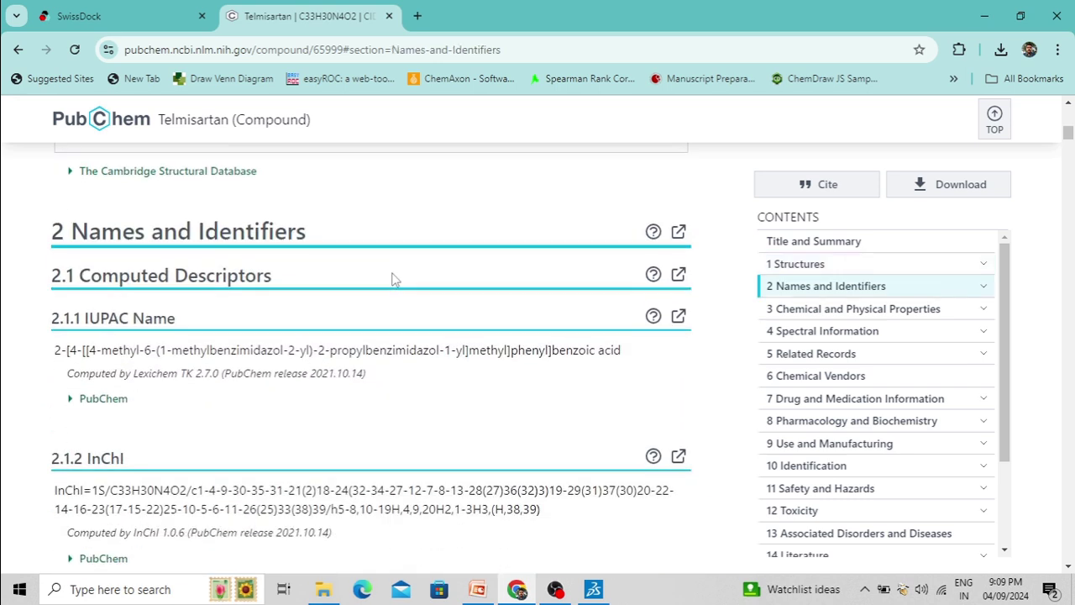
scroll(396, 366, "down", 2)
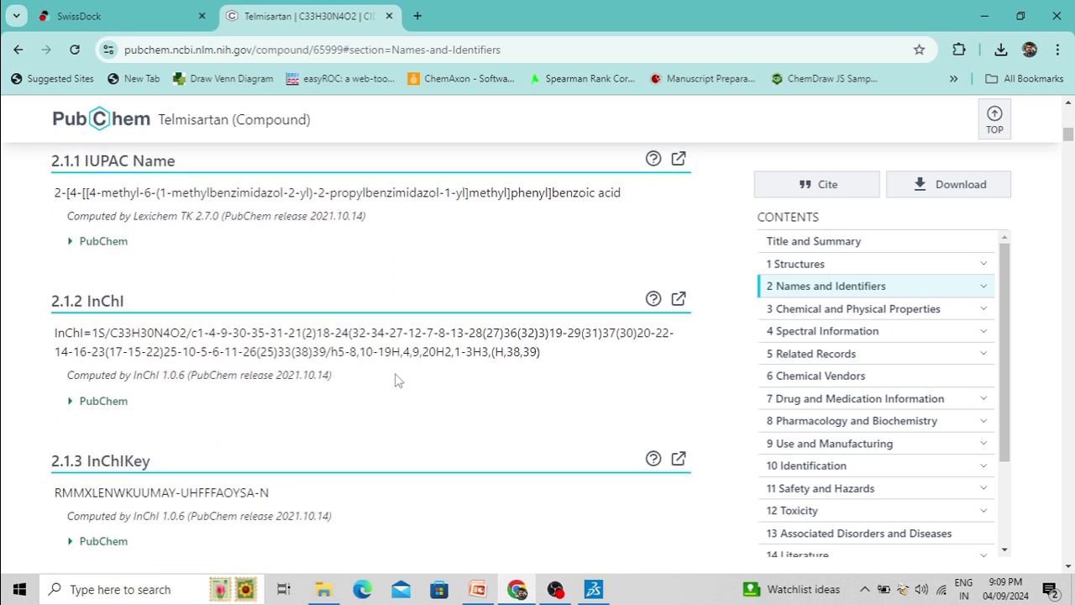
scroll(399, 381, "down", 2)
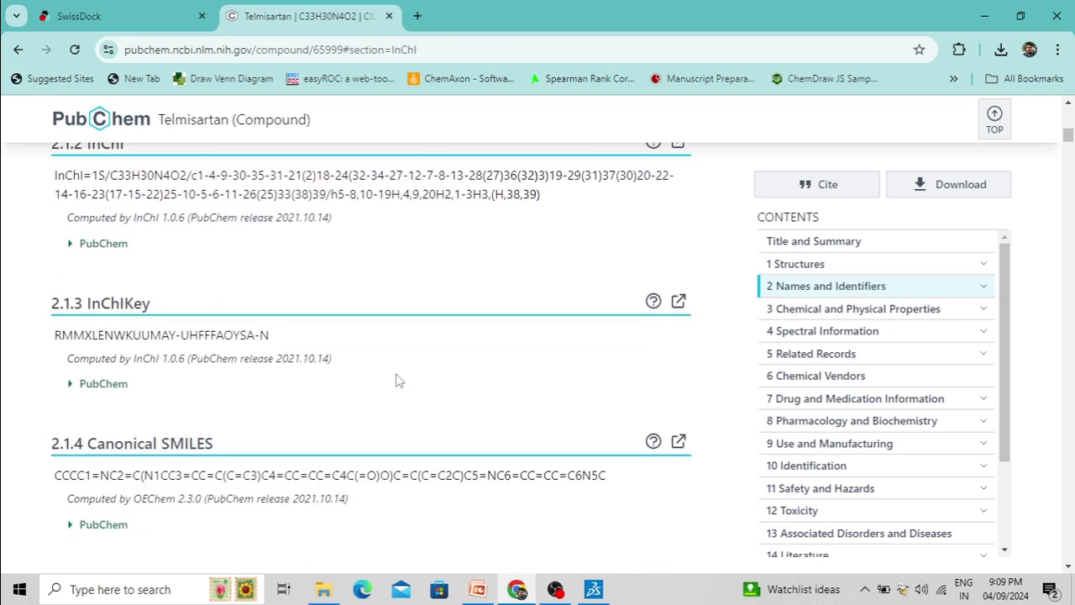
scroll(399, 381, "down", 1)
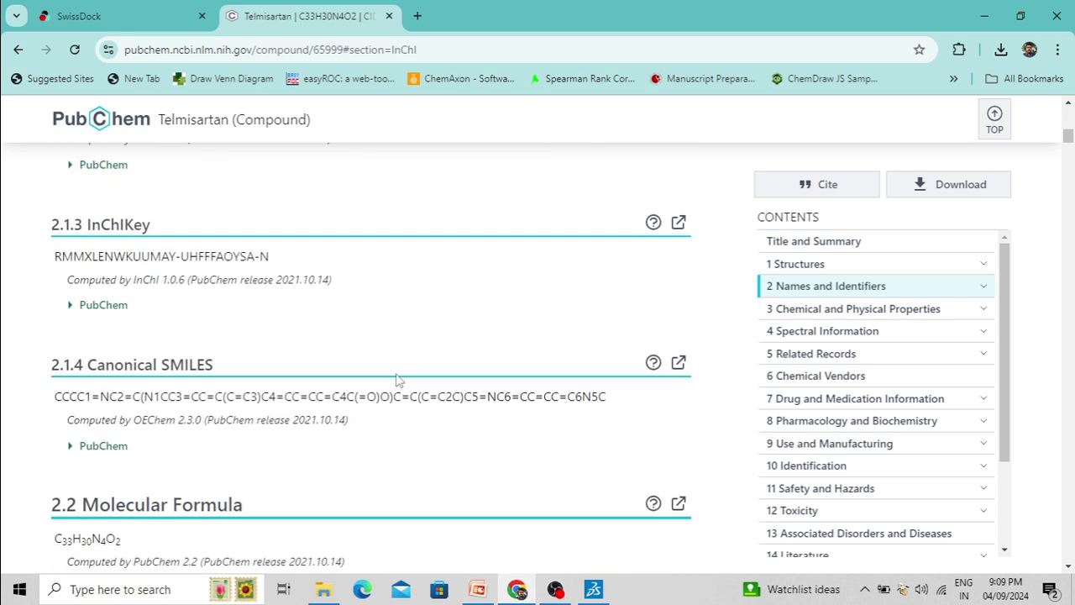
left_click_drag(55, 396, 613, 403)
right_click(586, 400)
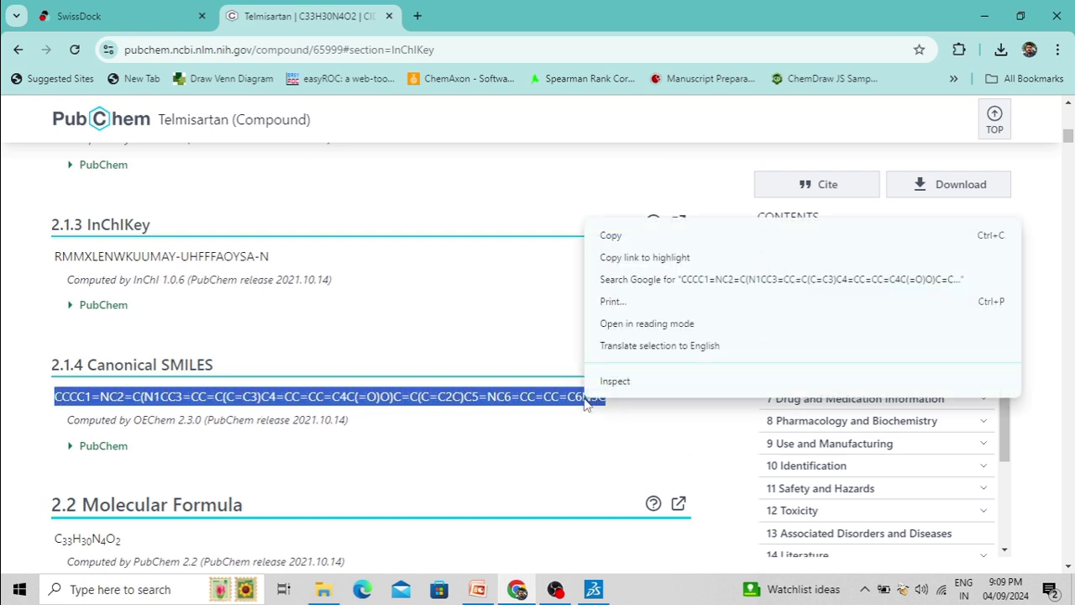
left_click(608, 236)
left_click(87, 10)
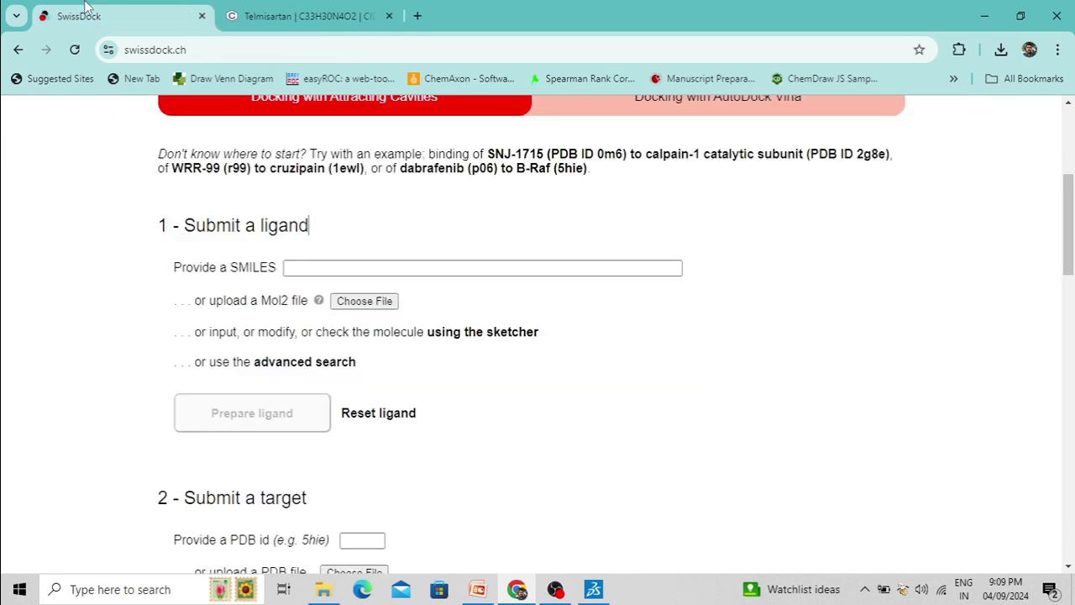
left_click(300, 265)
right_click(300, 265)
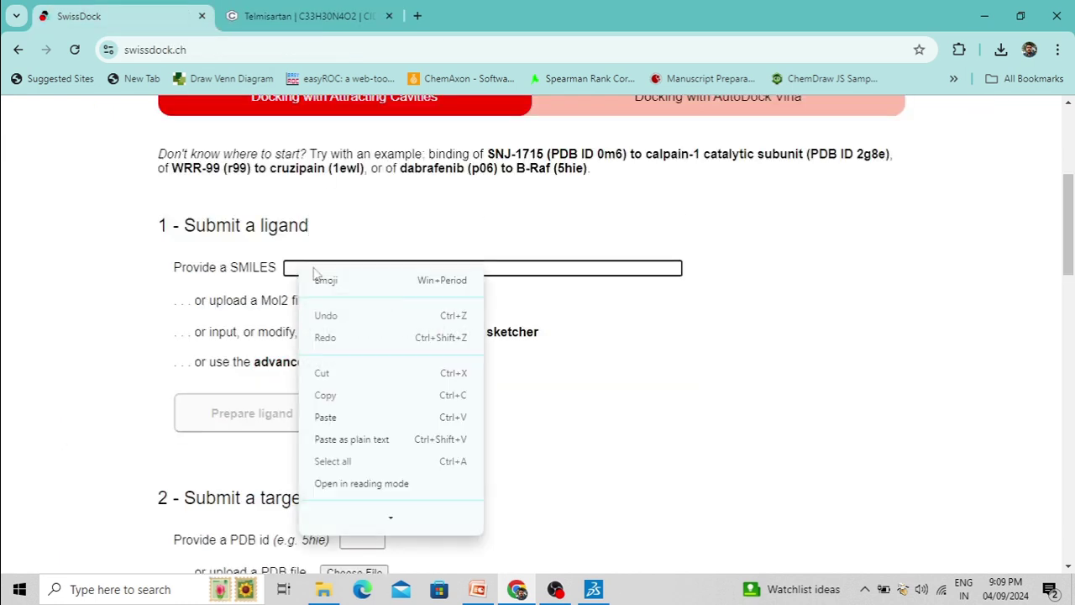
left_click(338, 415)
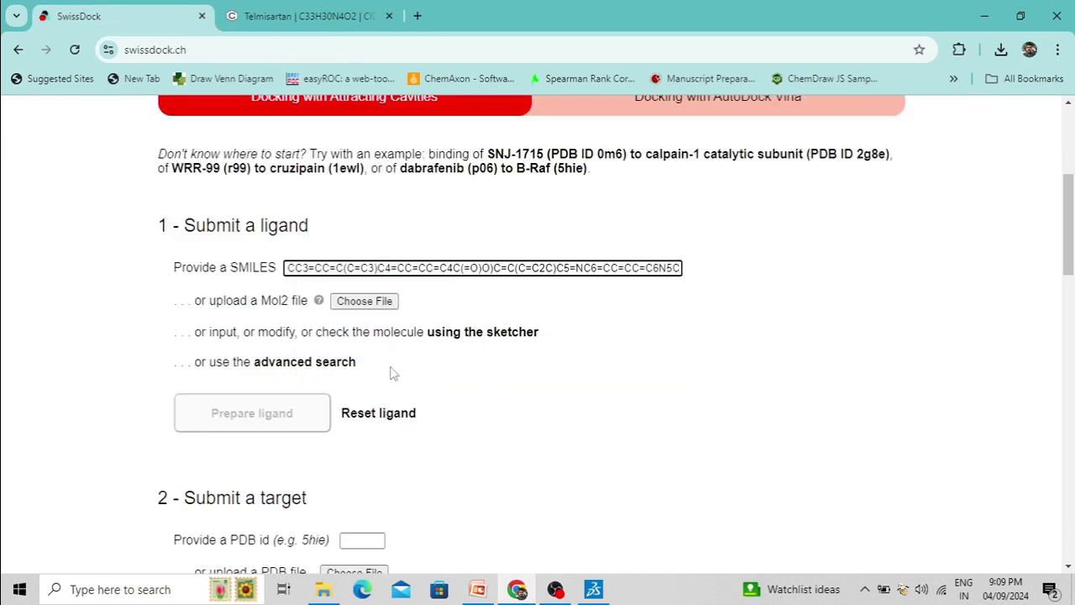
left_click(712, 326)
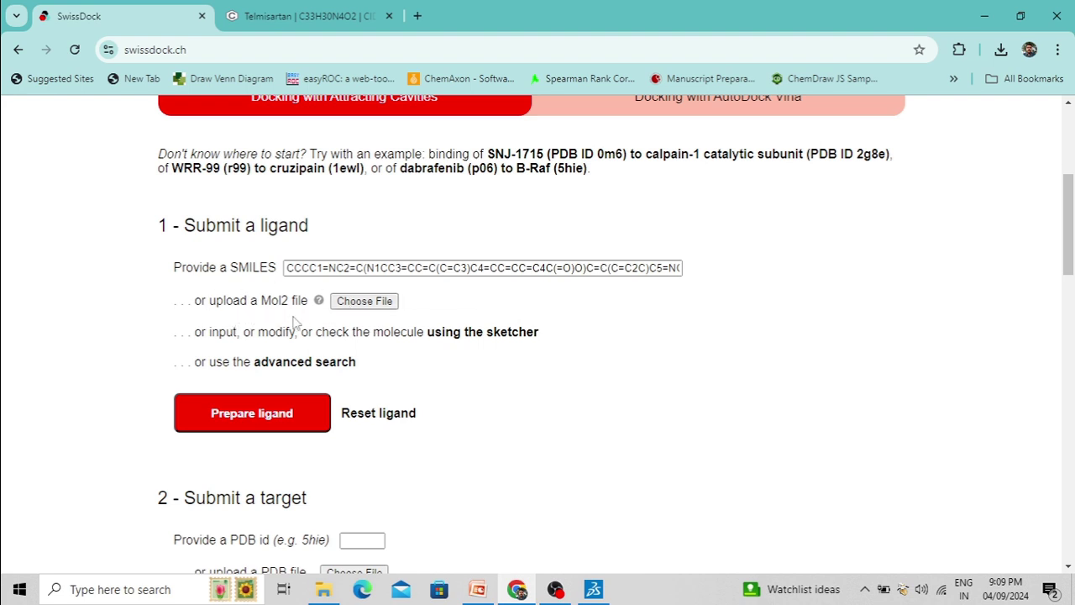
left_click(665, 268)
key("BackSpace")
key("BackSpace")
key("BackSpace")
key("BackSpace")
key("BackSpace")
key("BackSpace")
key("BackSpace")
key("BackSpace")
key("BackSpace")
key("BackSpace")
key("BackSpace")
key("BackSpace")
key("BackSpace")
key("BackSpace")
key("BackSpace")
key("BackSpace")
key("BackSpace")
key("BackSpace")
key("BackSpace")
key("BackSpace")
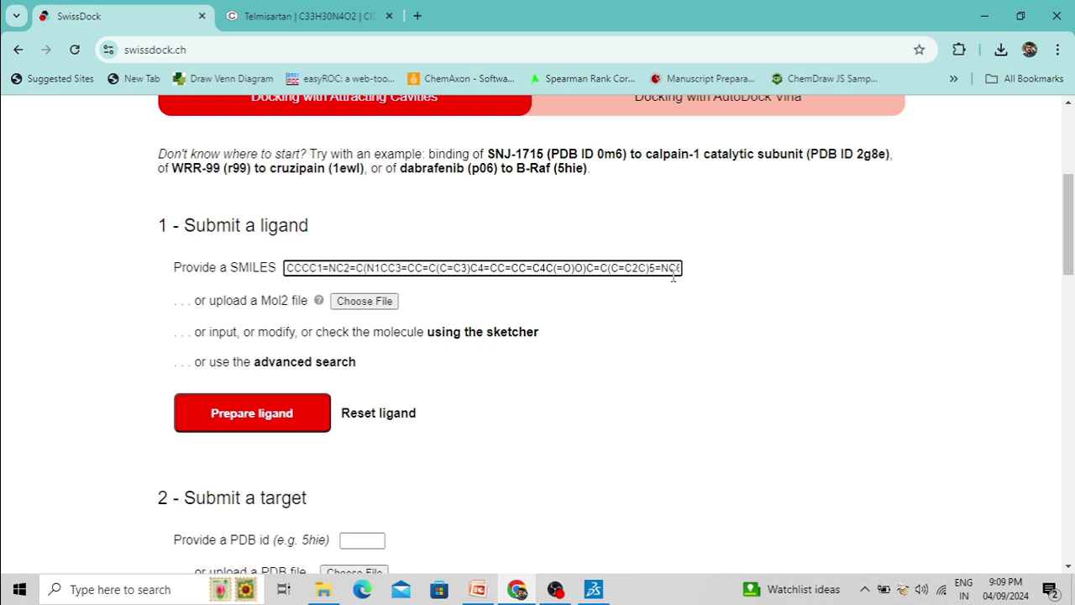
key("BackSpace")
key("BackSpace")
key("BackSpace")
key("BackSpace")
key("BackSpace")
key("BackSpace")
key("BackSpace")
key("BackSpace")
key("BackSpace")
key("BackSpace")
key("BackSpace")
key("BackSpace")
key("BackSpace")
key("BackSpace")
key("BackSpace")
key("BackSpace")
key("BackSpace")
key("BackSpace")
key("BackSpace")
key("BackSpace")
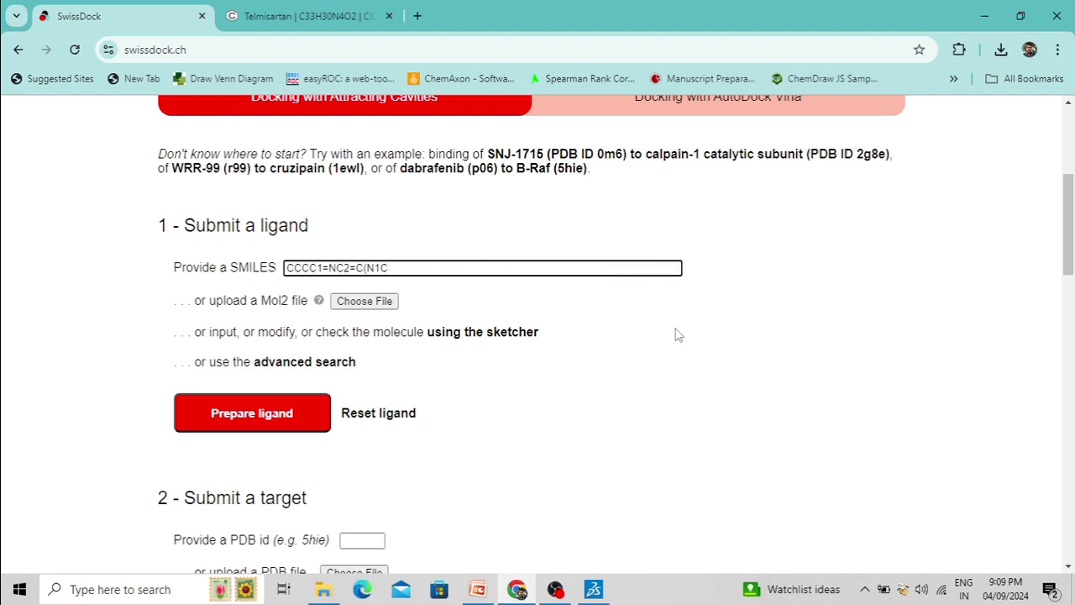
left_click(327, 21)
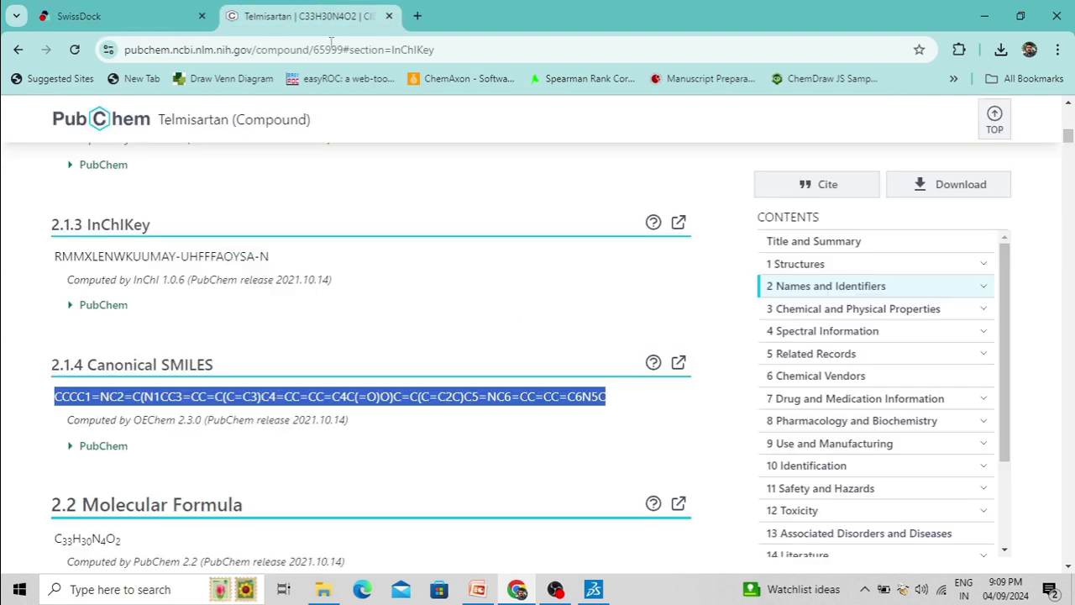
Look through Telmisartan's download options, close them, and return to the SwissDock tab
left_click(593, 173)
scroll(378, 270, "up", 3)
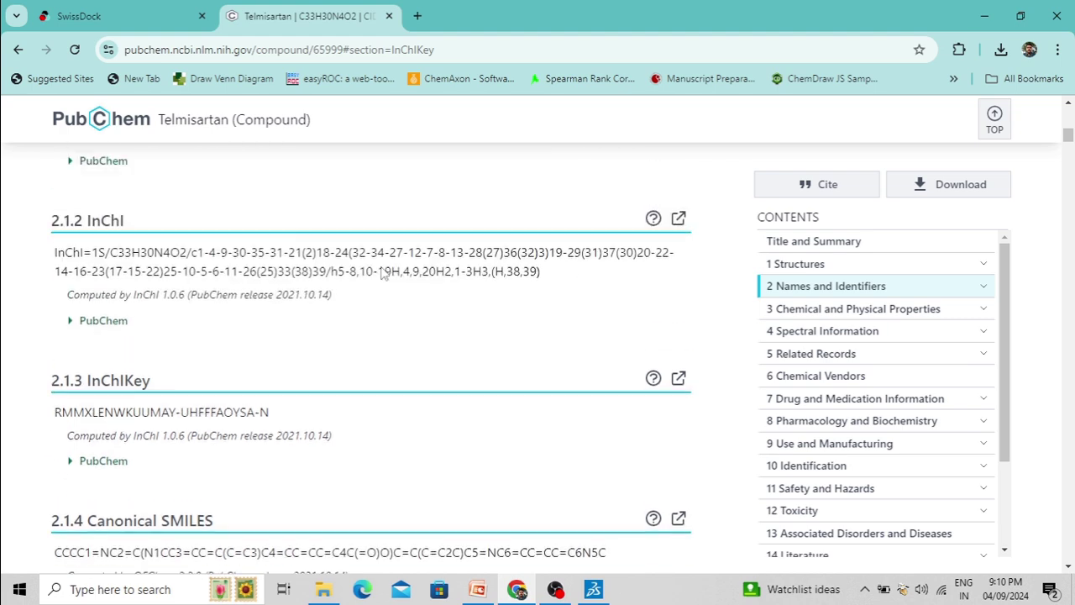
left_click(970, 193)
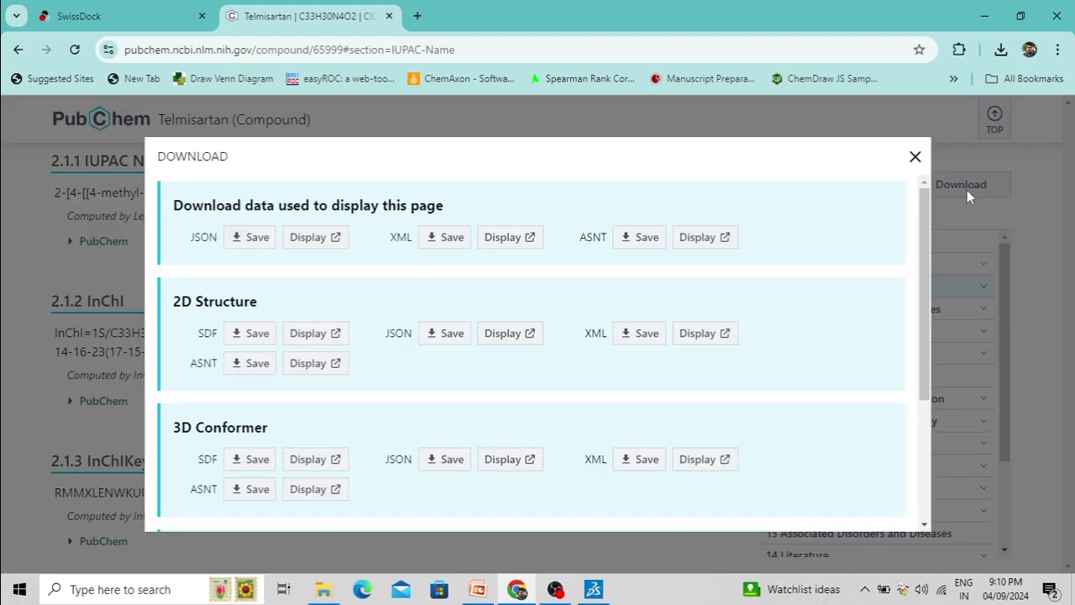
scroll(392, 338, "down", 2)
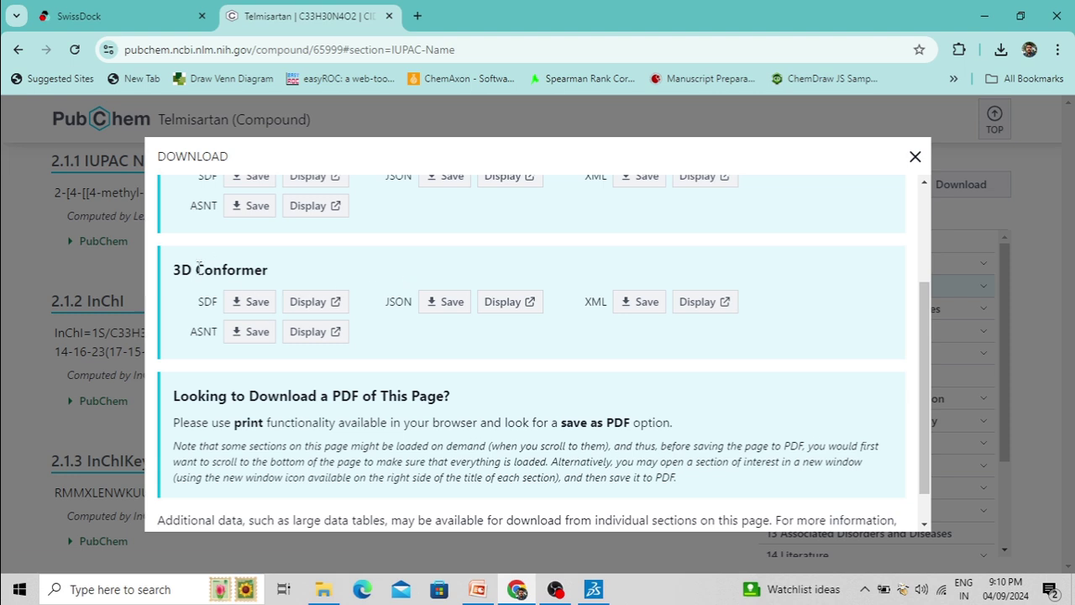
left_click(914, 158)
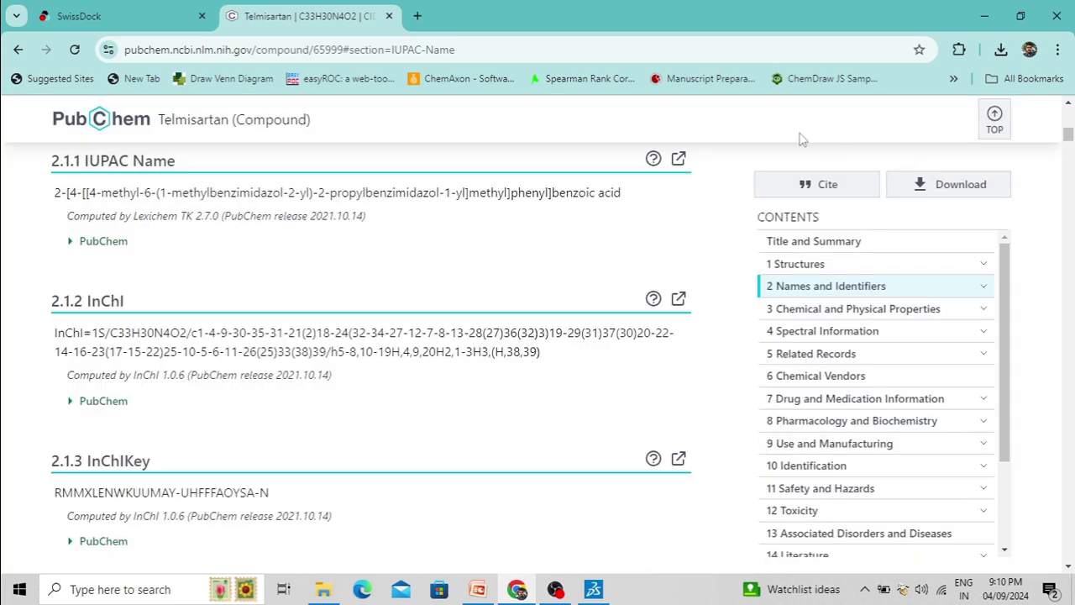
left_click(124, 25)
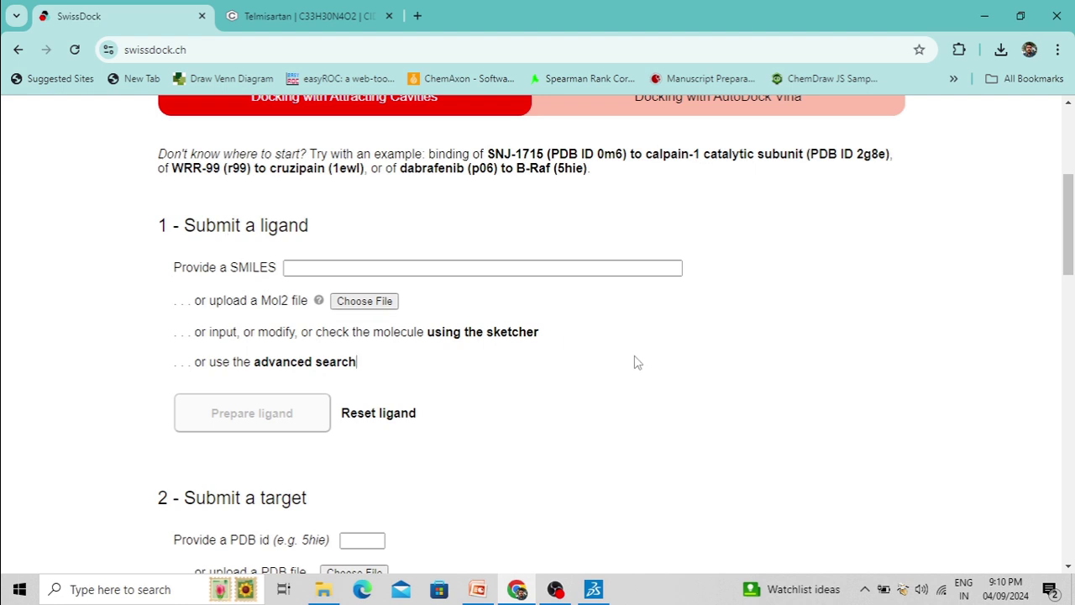
Open SwissDock's embedded molecule sketcher, which shows the telmisartan structure
left_click(473, 334)
scroll(830, 329, "down", 1)
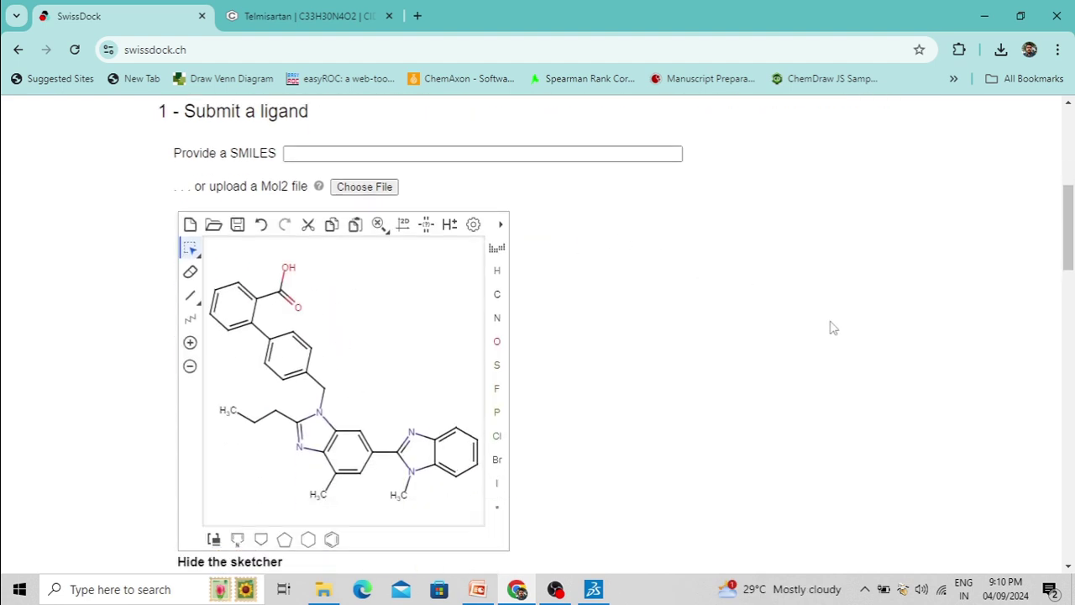
scroll(830, 328, "down", 1)
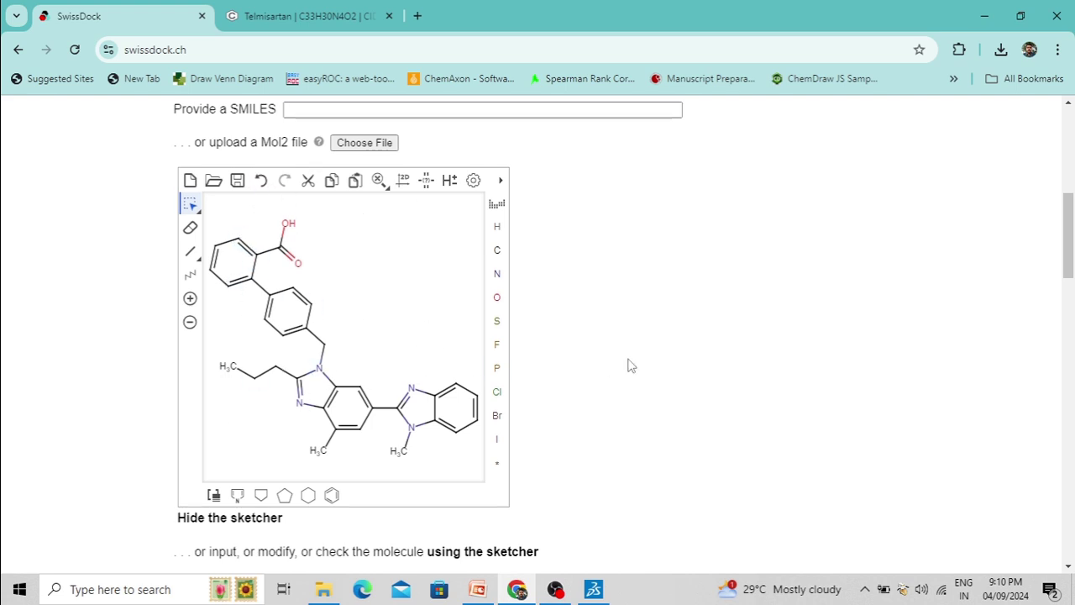
scroll(632, 366, "down", 3)
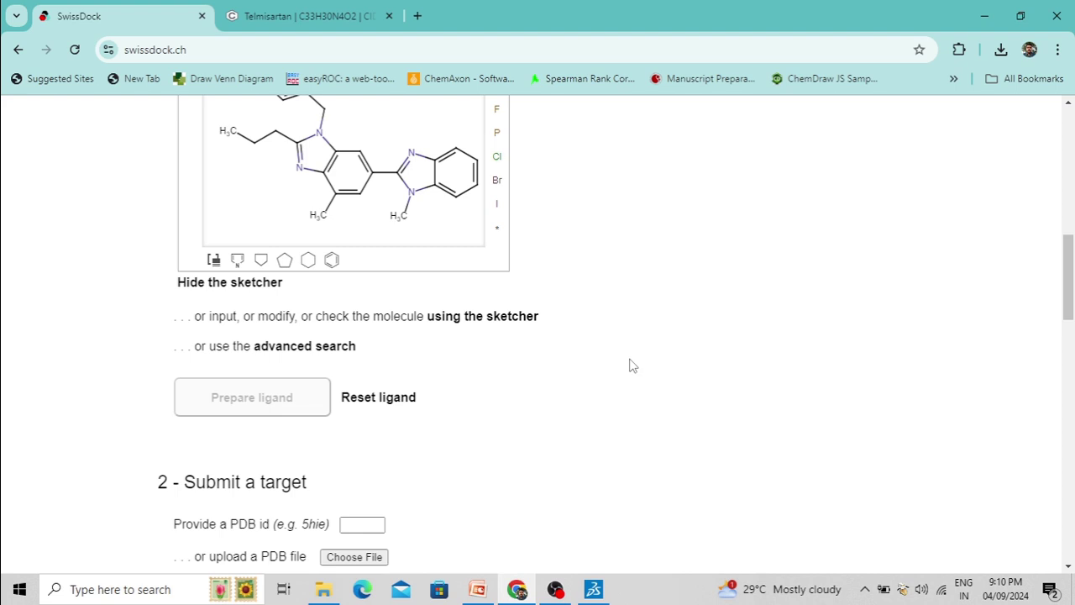
Search the advanced ligand search by the name 'telmisartan'
left_click(311, 347)
left_click(380, 311)
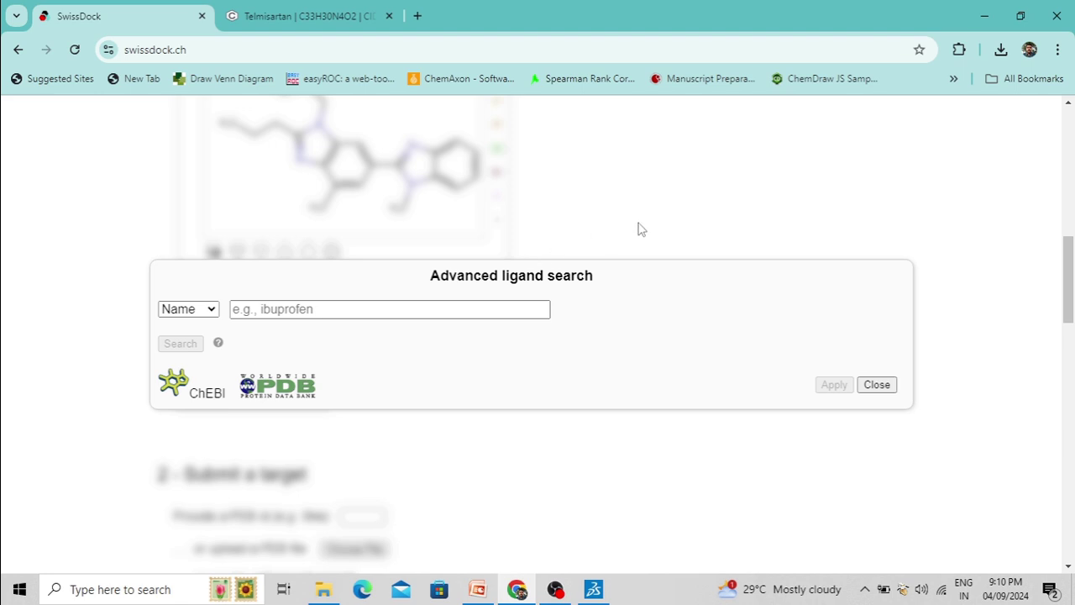
scroll(636, 228, "down", 1)
type("telmisarta")
key("BackSpace")
key("BackSpace")
key("BackSpace")
key("BackSpace")
key("BackSpace")
key("BackSpace")
key("BackSpace")
key("BackSpace")
key("BackSpace")
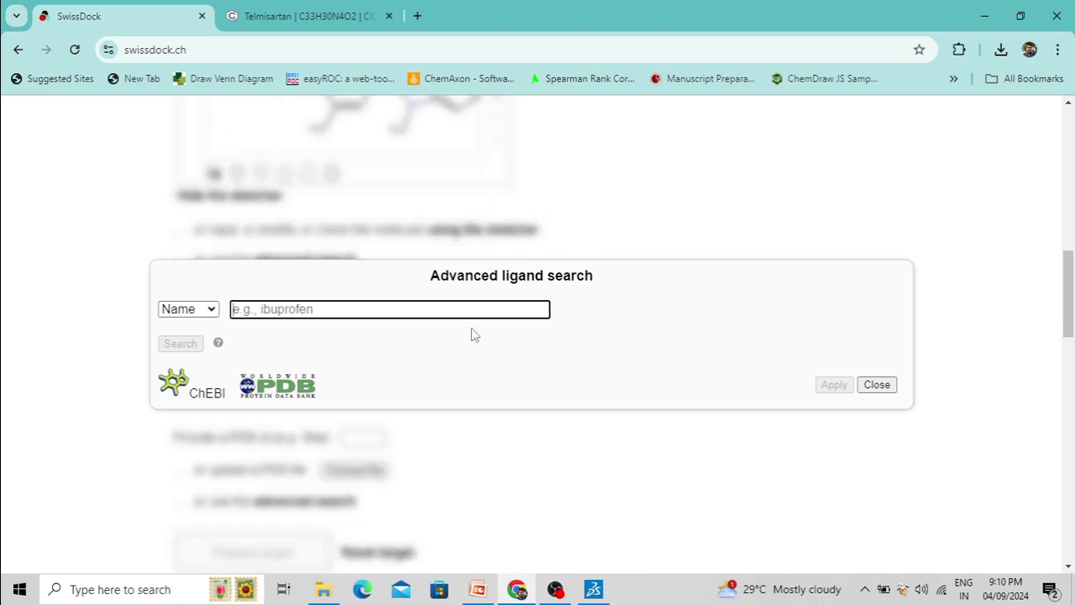
type("telm")
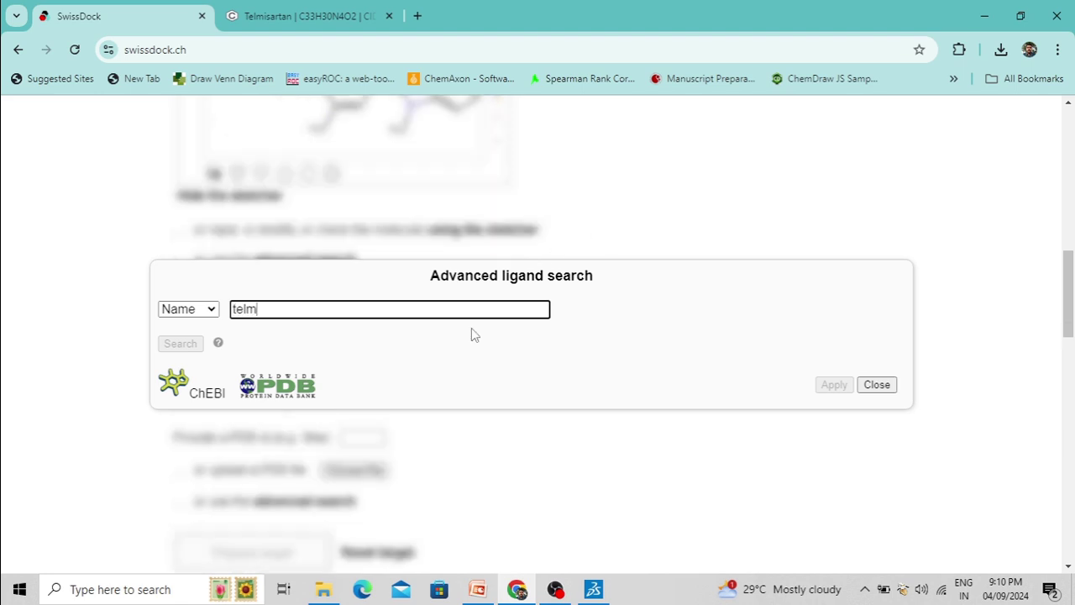
type("isartan")
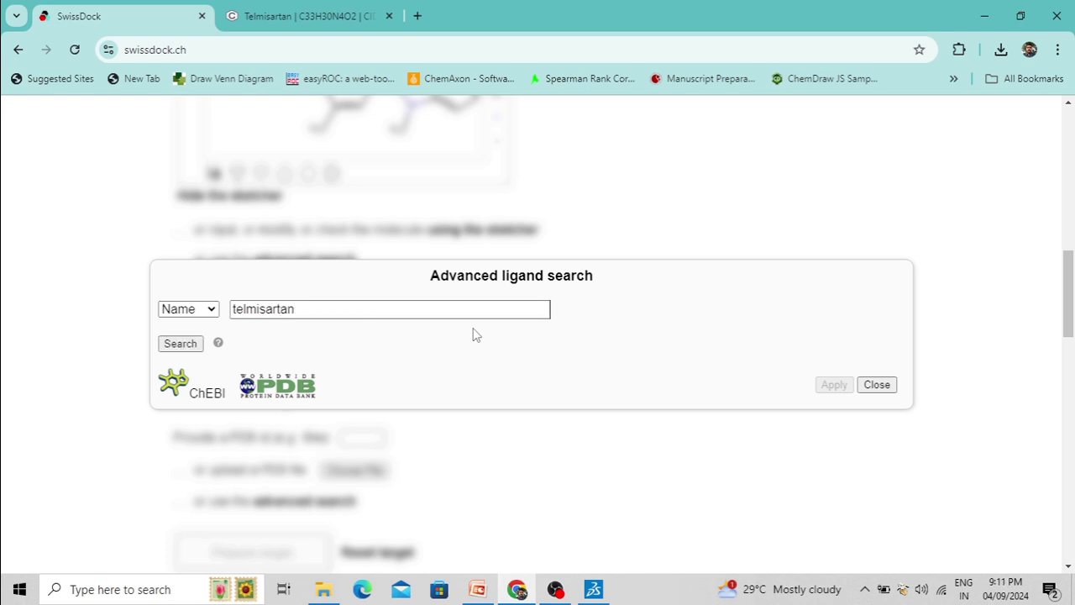
left_click(179, 344)
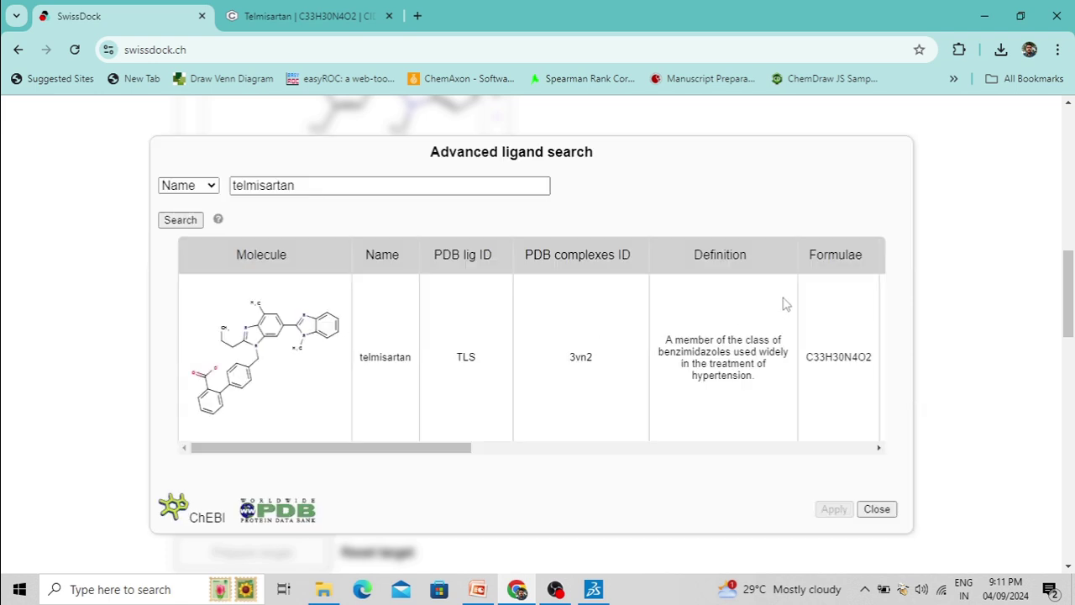
Select the telmisartan (TLS) result and apply it as the ligand
scroll(473, 345, "down", 5)
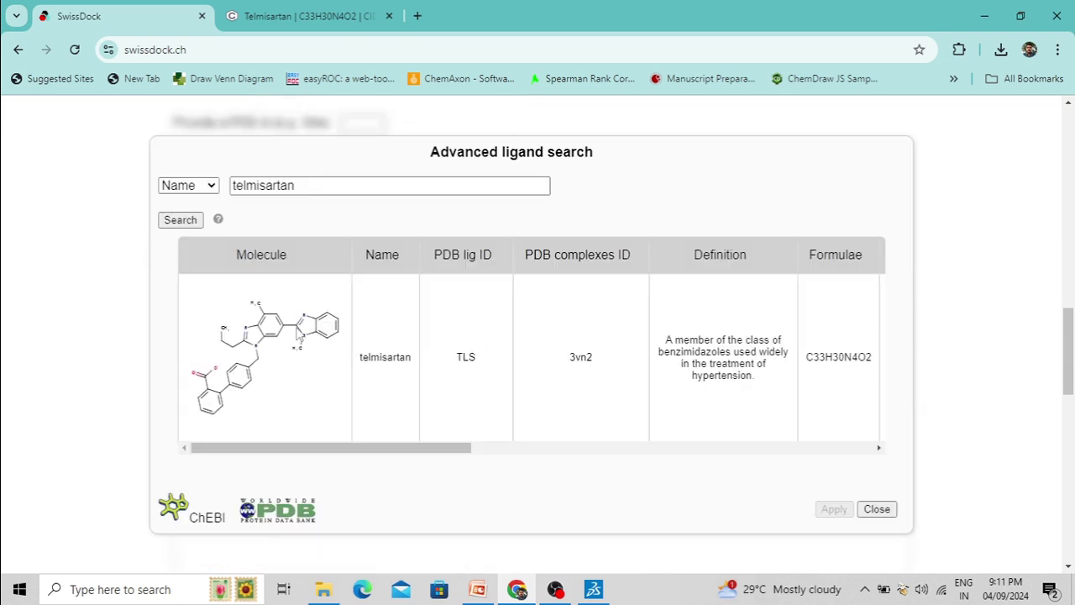
left_click(303, 338)
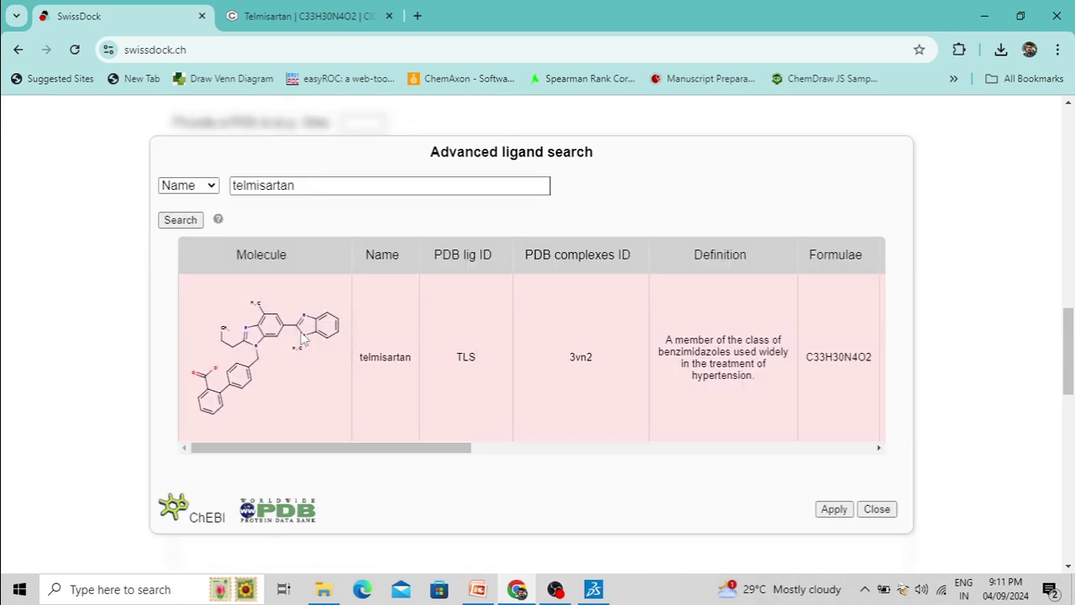
left_click(834, 510)
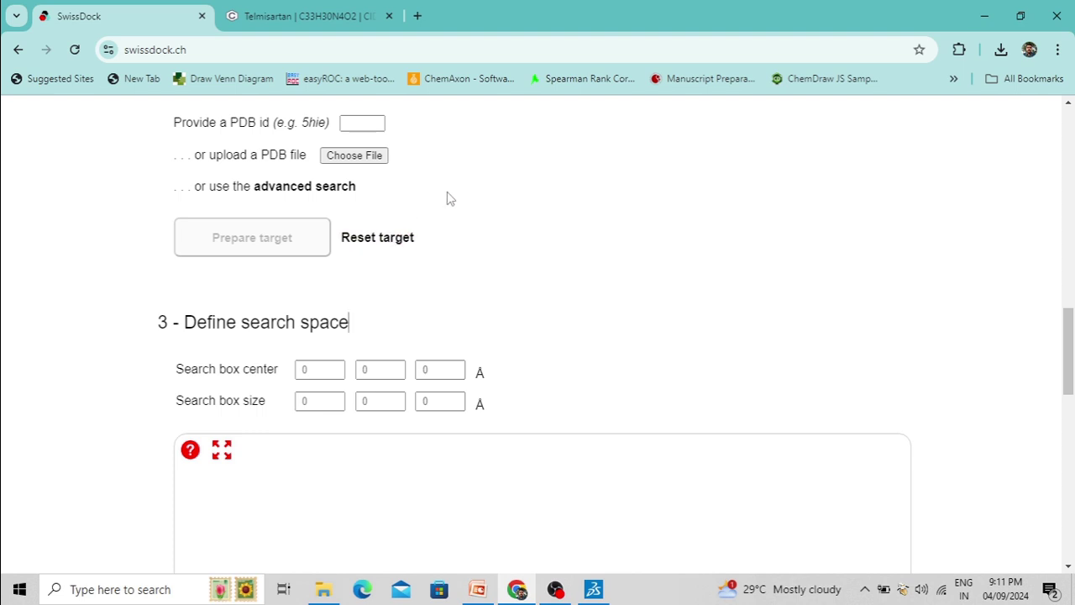
scroll(468, 218, "up", 2)
scroll(479, 239, "up", 3)
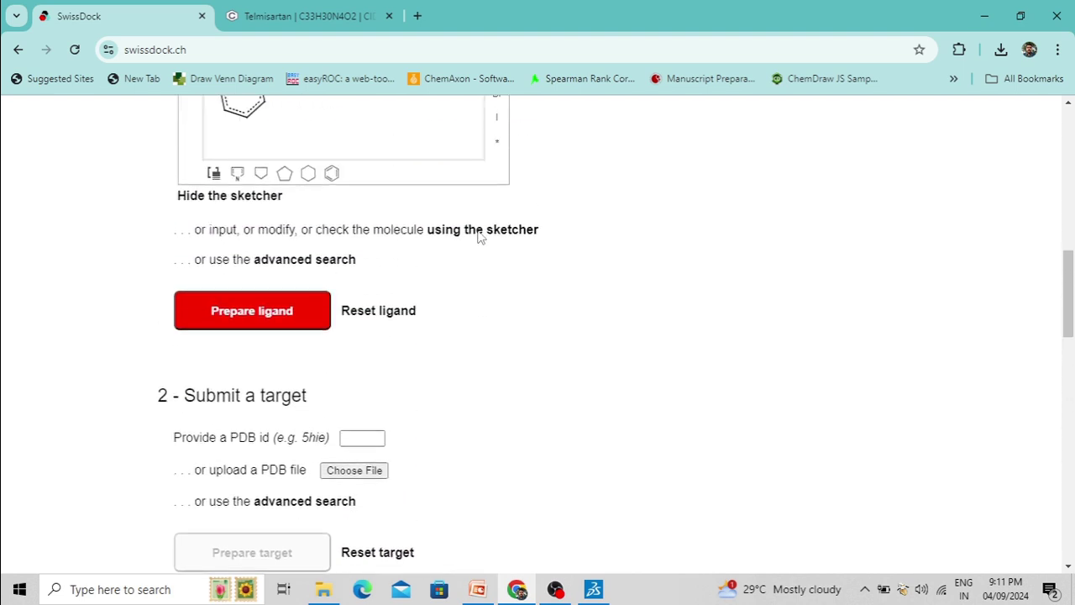
scroll(504, 286, "up", 3)
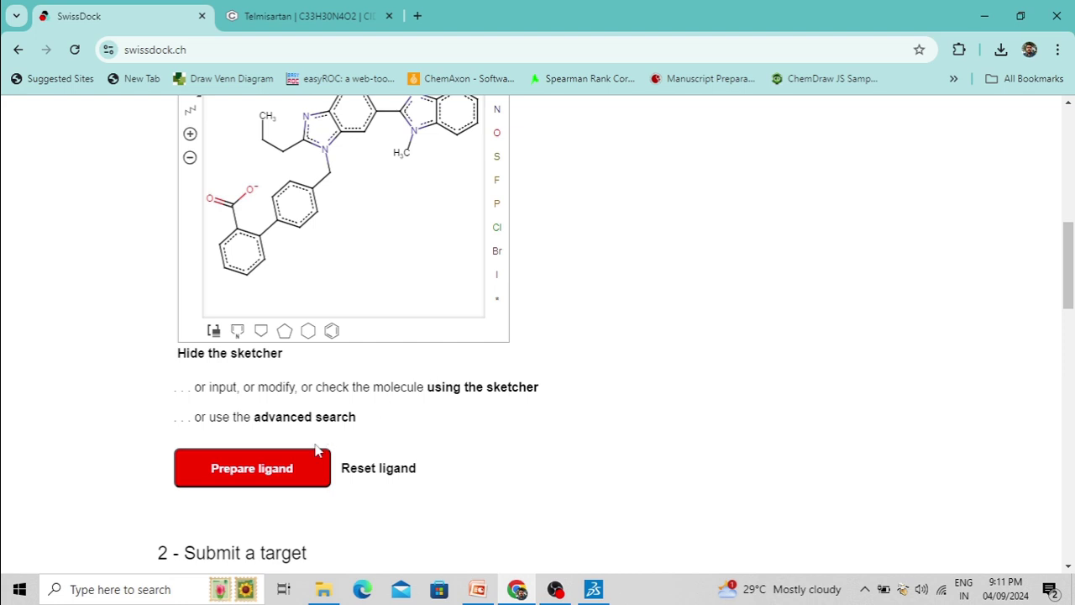
Prepare the telmisartan ligand and scroll to the Submit a target section
left_click(296, 470)
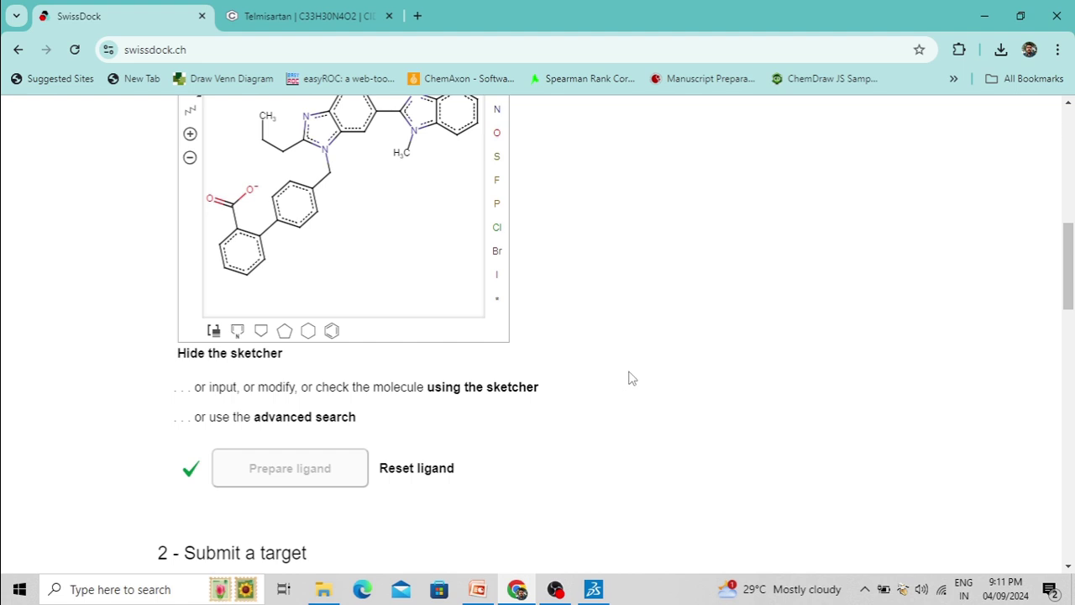
scroll(634, 377, "up", 4)
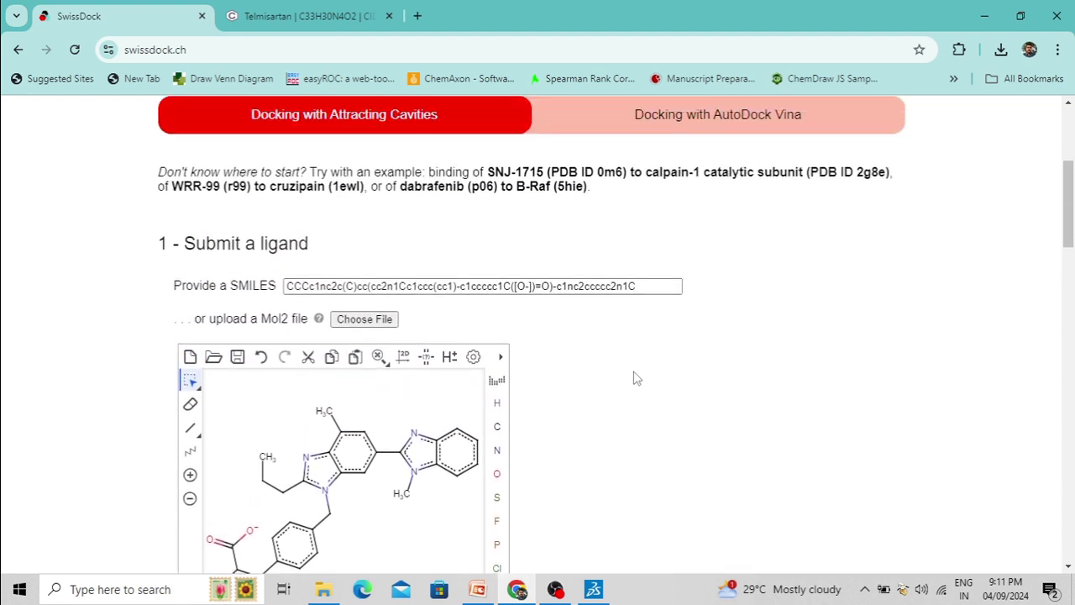
scroll(636, 376, "down", 9)
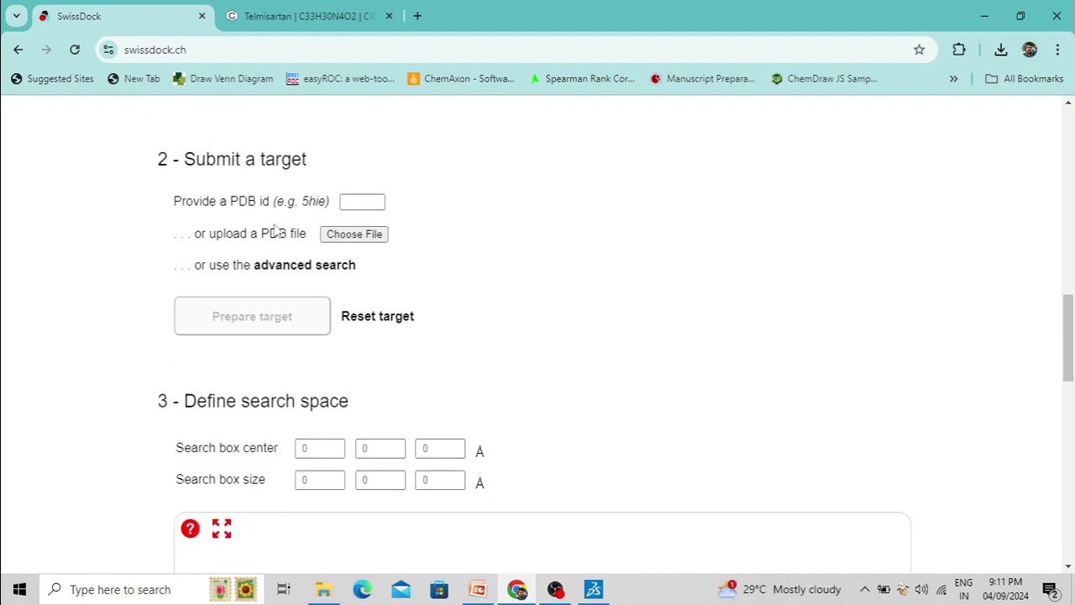
Enter 7jws as the target PDB id and load its structure
left_click(353, 202)
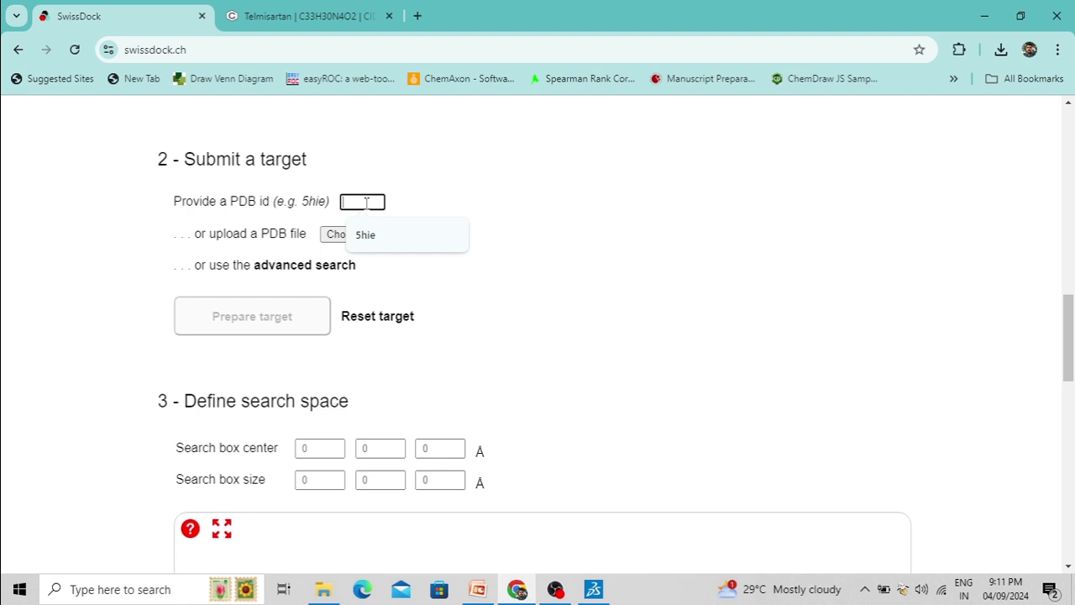
type("7jws")
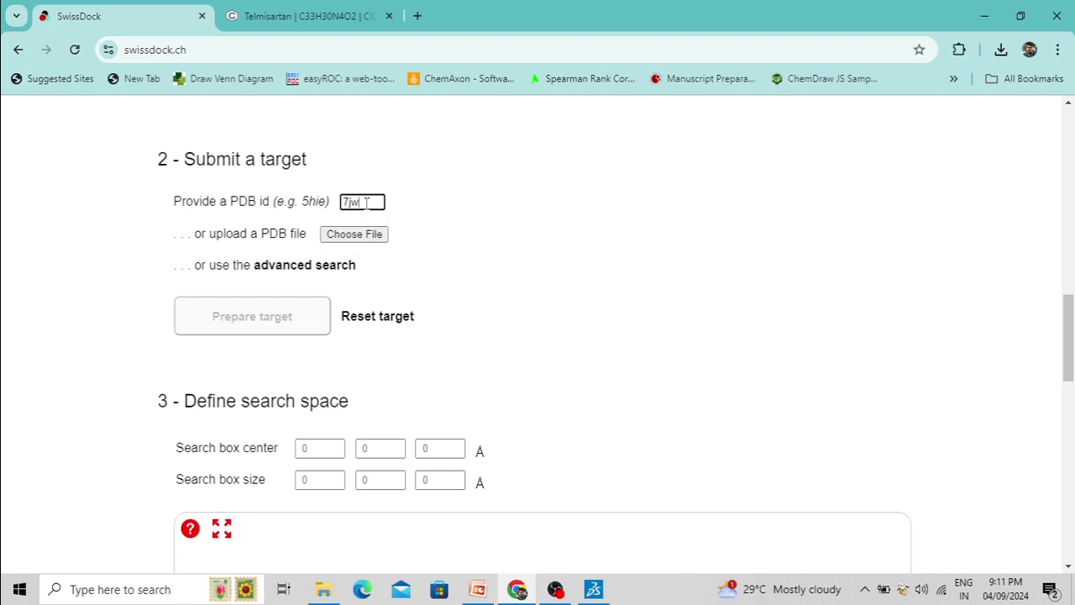
left_click(433, 204)
left_click(367, 203)
left_click(425, 213)
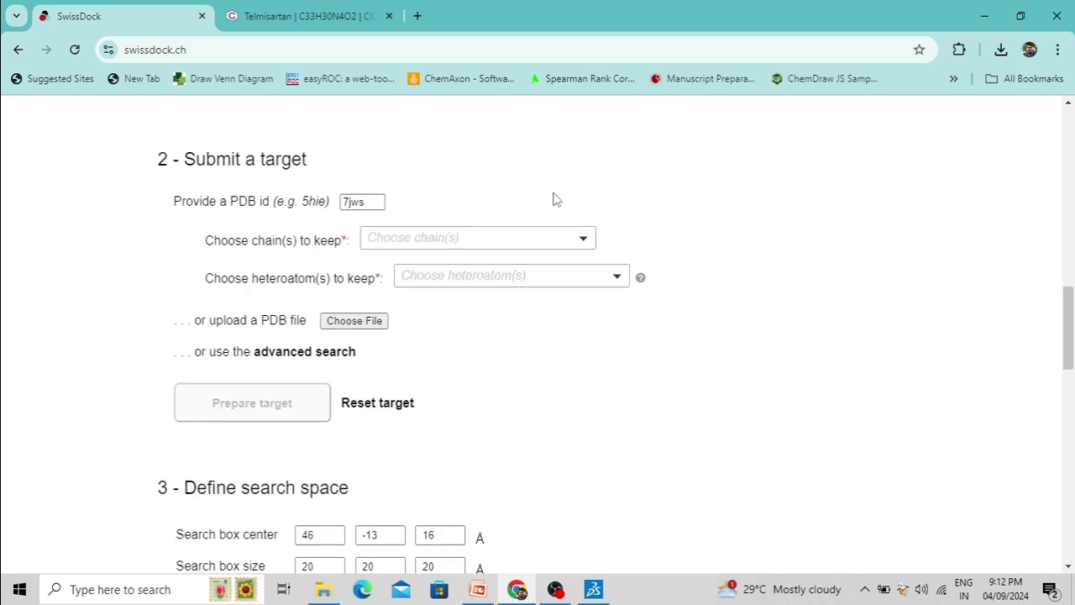
Keep only chain A, Aldehyde dehydrogenase 1A1
left_click(583, 240)
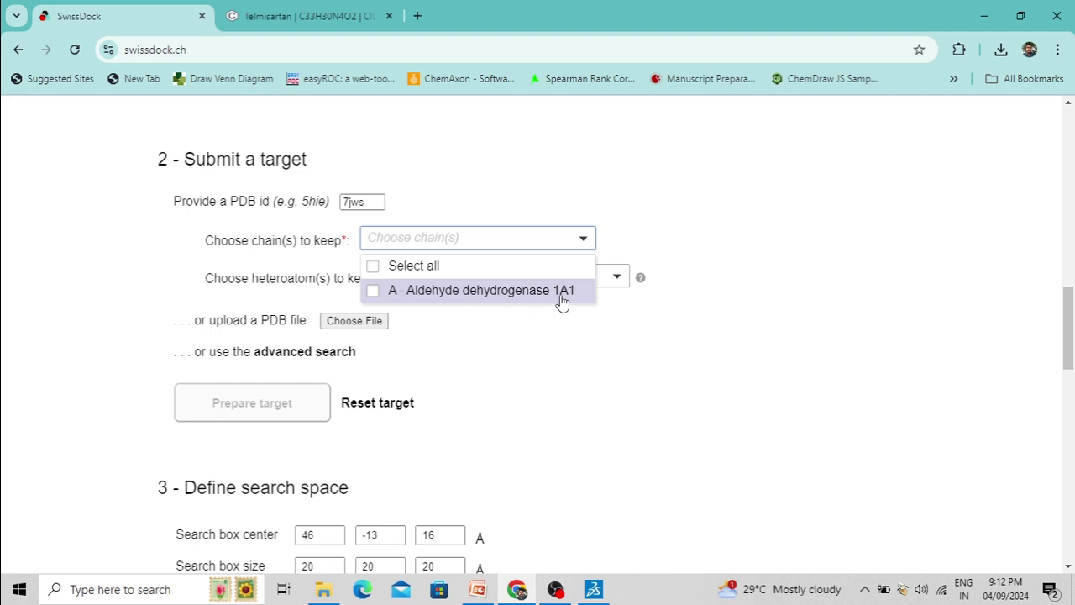
left_click(373, 291)
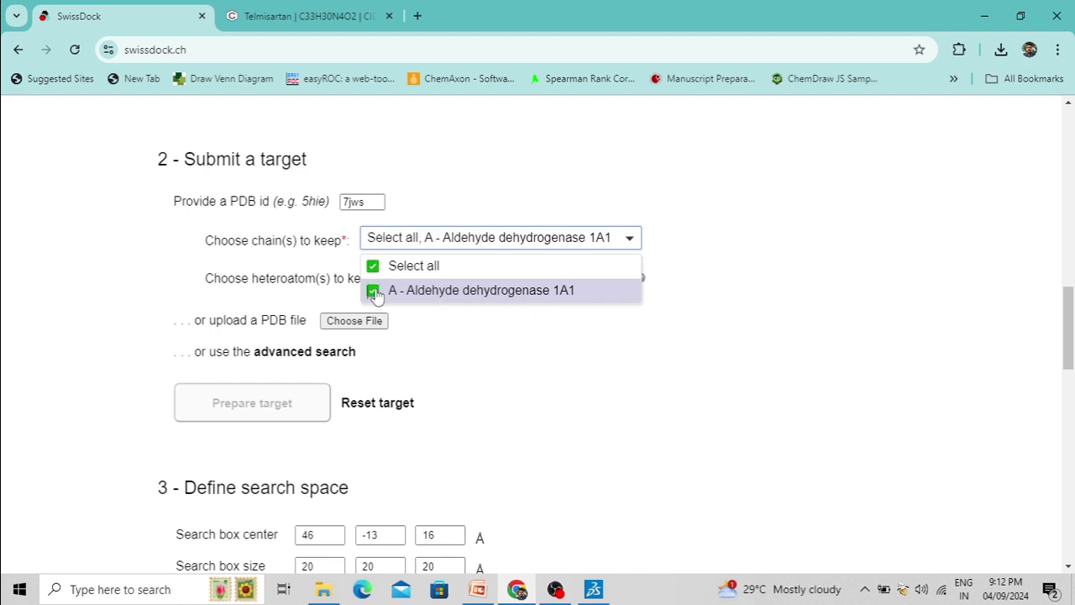
left_click(691, 259)
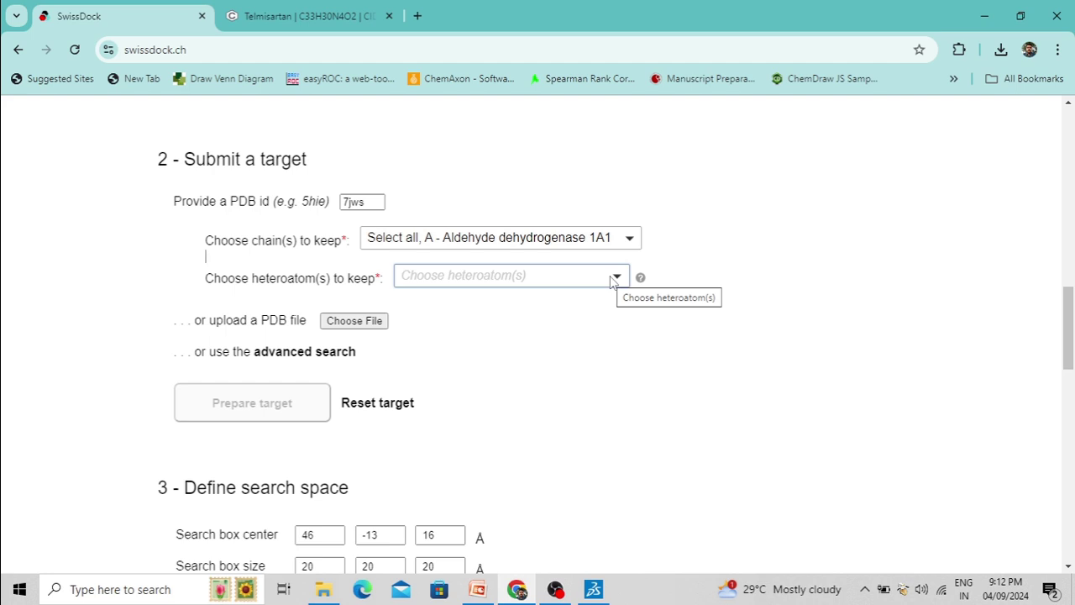
Set the 7jws target's heteroatoms to keep to None
left_click(615, 276)
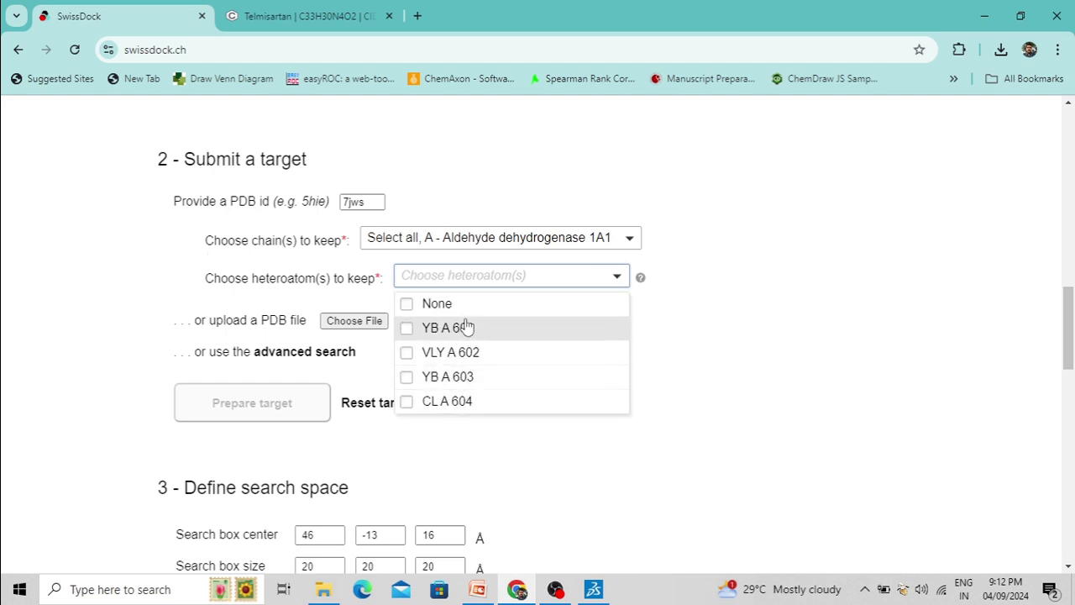
scroll(467, 328, "down", 2)
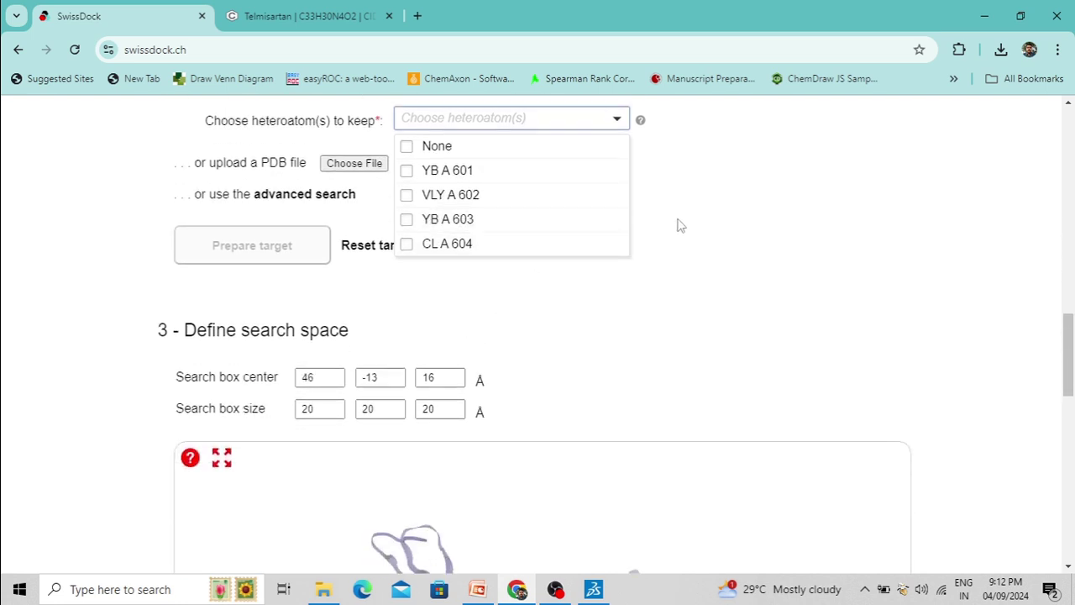
scroll(689, 224, "up", 1)
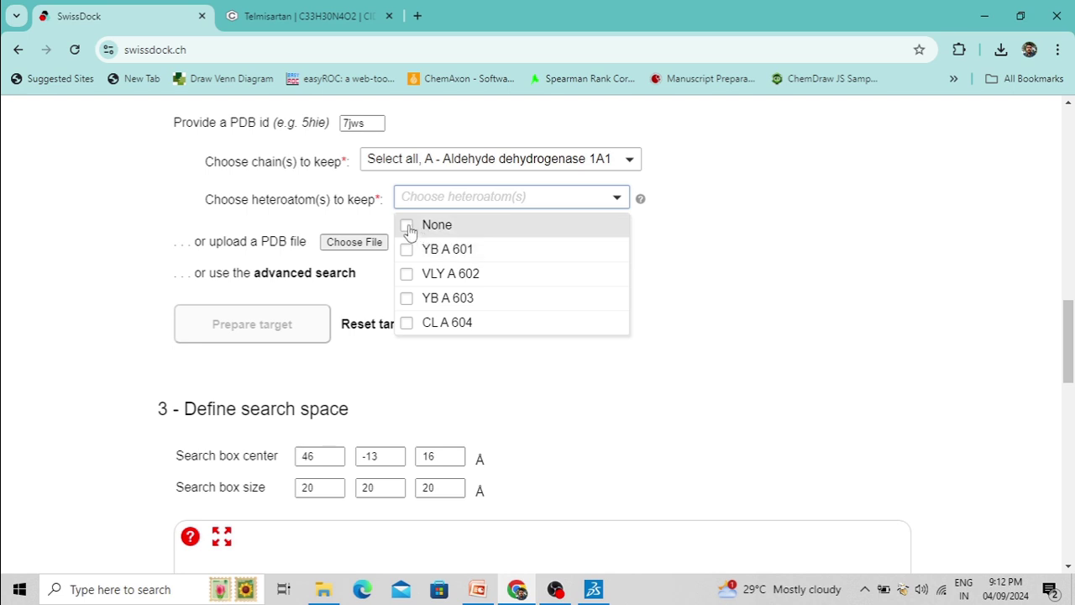
left_click(408, 226)
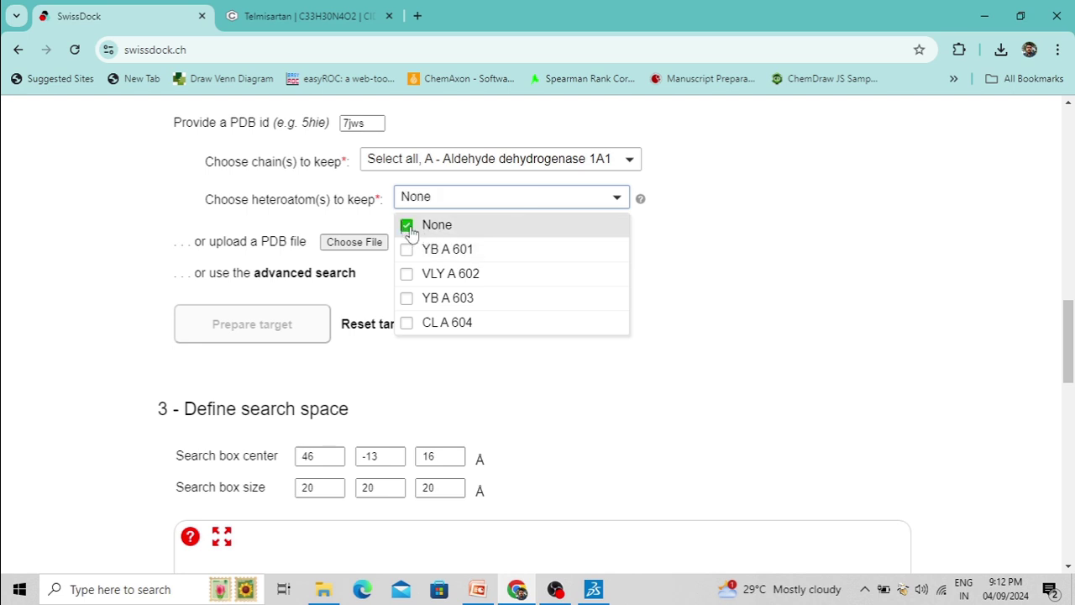
left_click(716, 218)
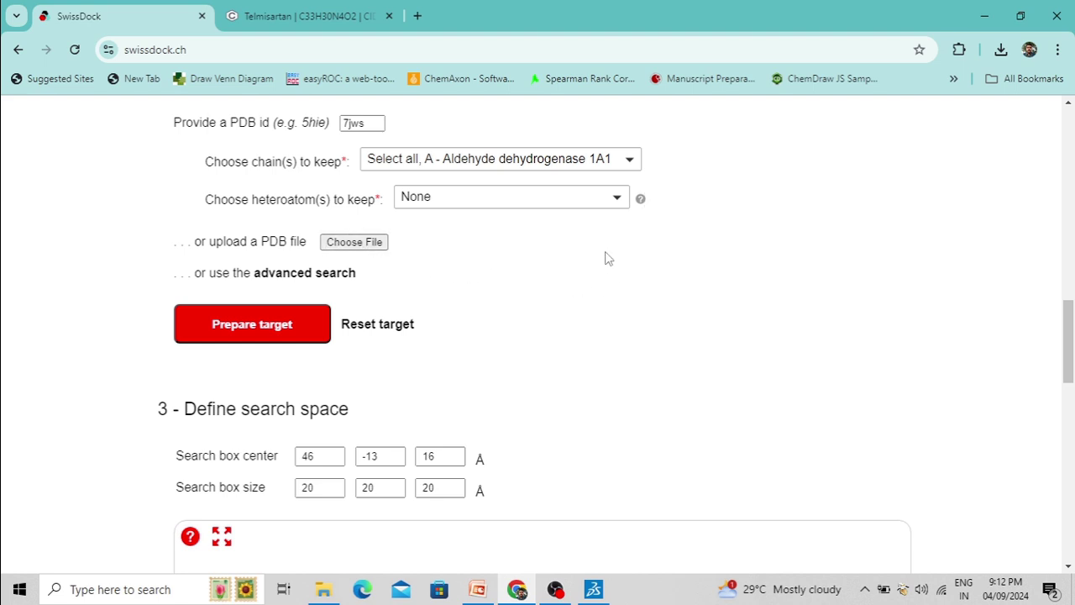
left_click(305, 274)
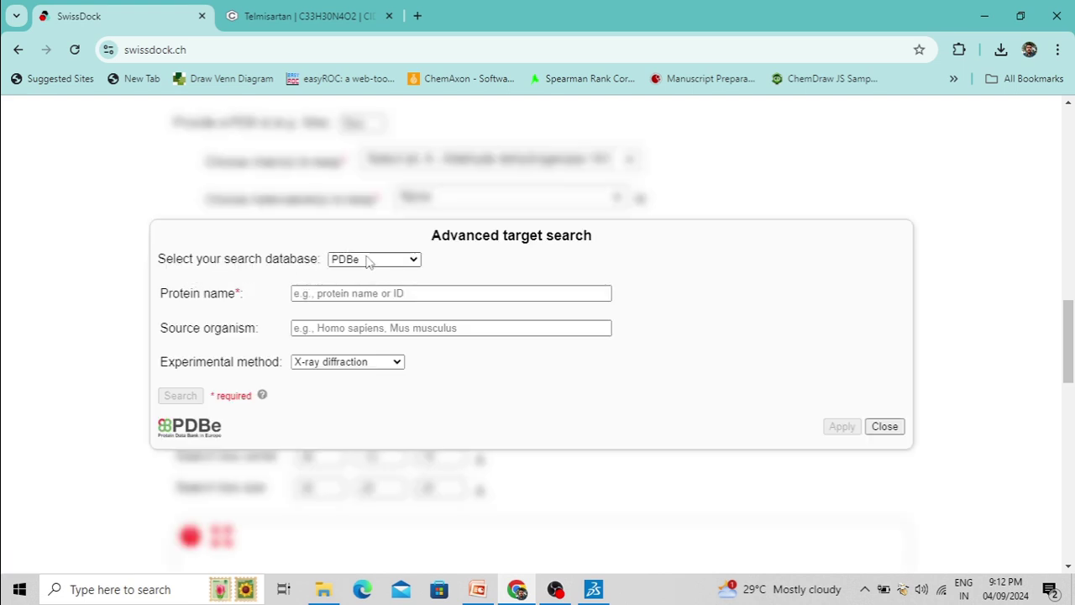
left_click(330, 293)
left_click(324, 293)
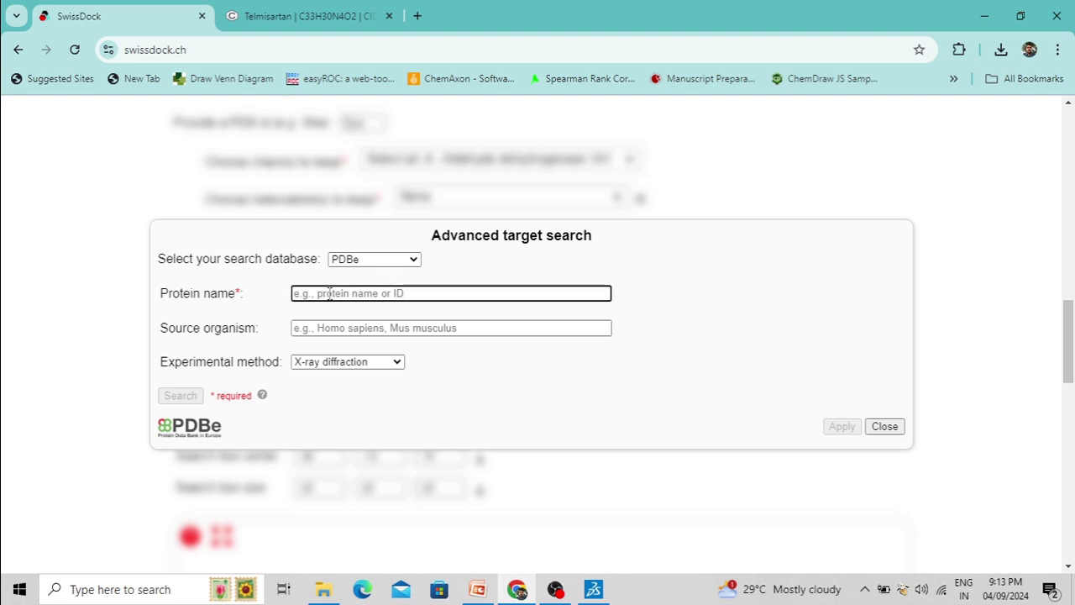
type("aldehydehyde dehydrogenase a1a")
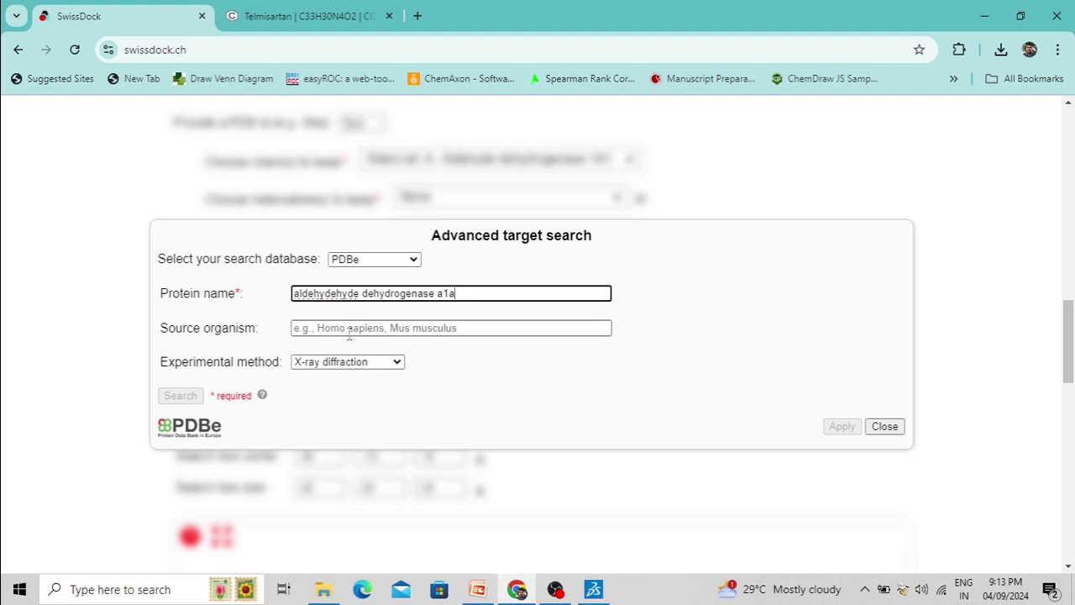
left_click(350, 331)
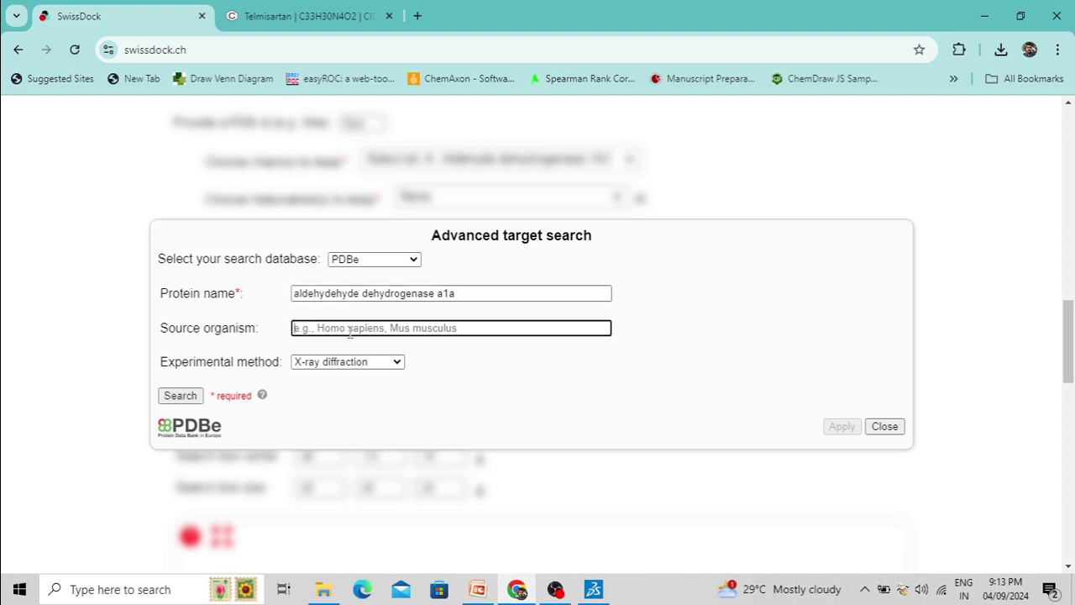
type("homo spaiens")
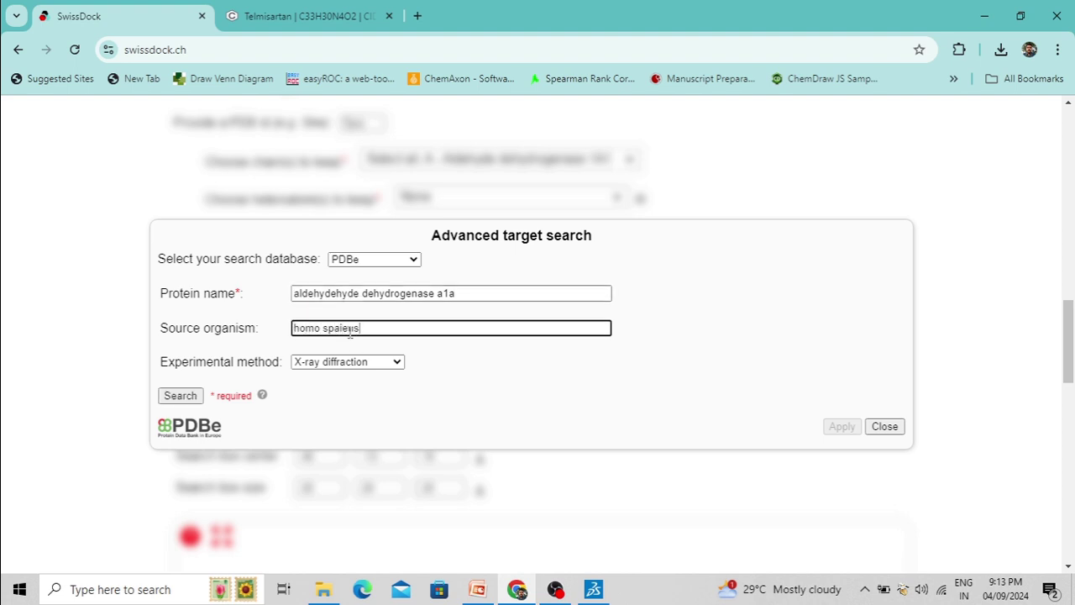
left_click(490, 383)
key("Escape")
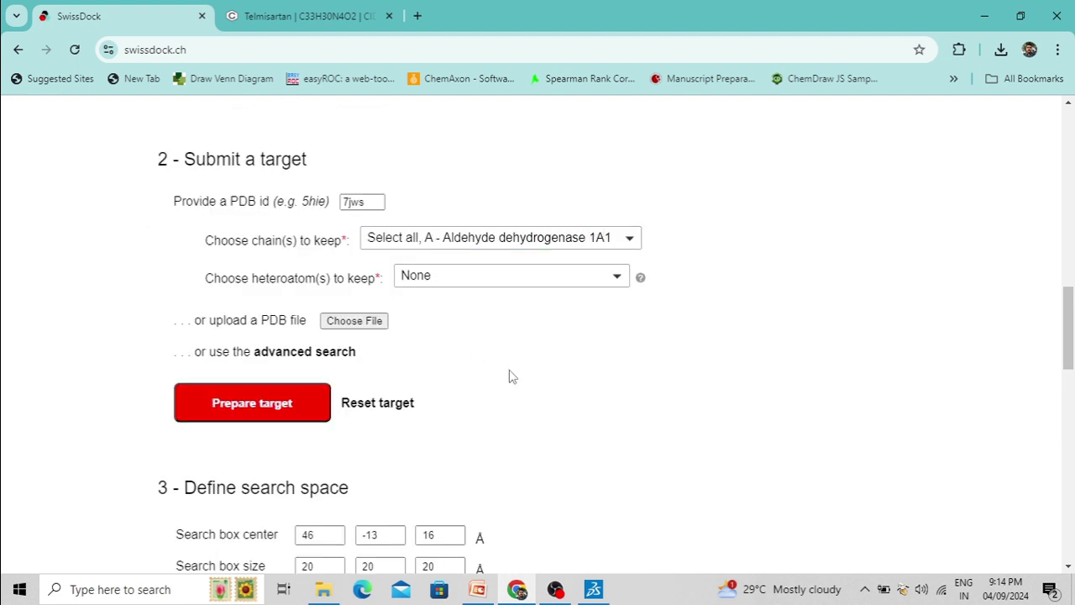
Prepare the 7jws target (chain A, no heteroatoms) so it appears in the search-space viewer
left_click(251, 405)
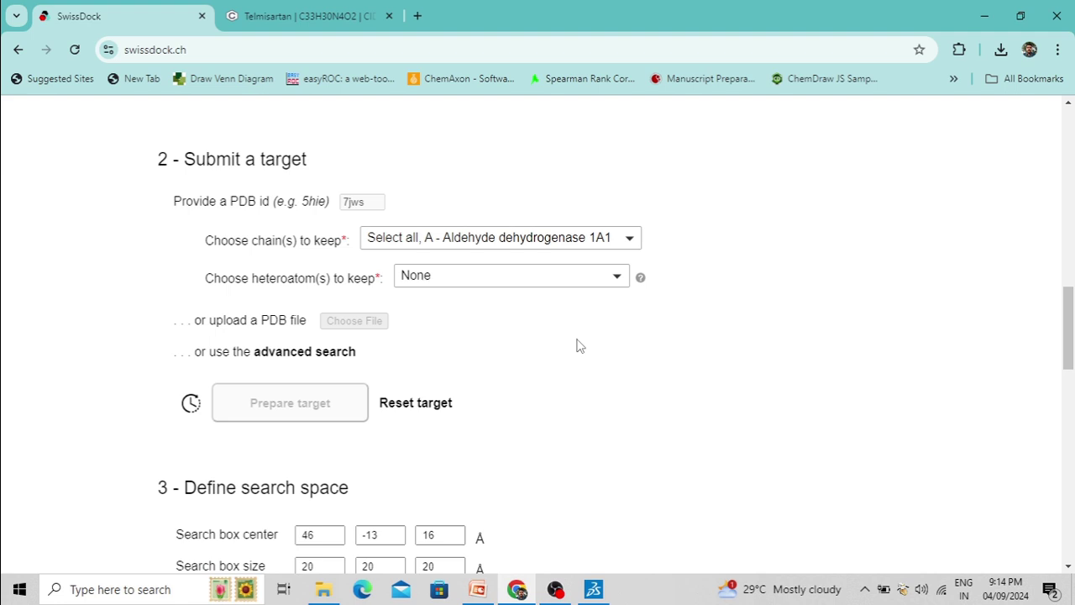
scroll(576, 345, "down", 1)
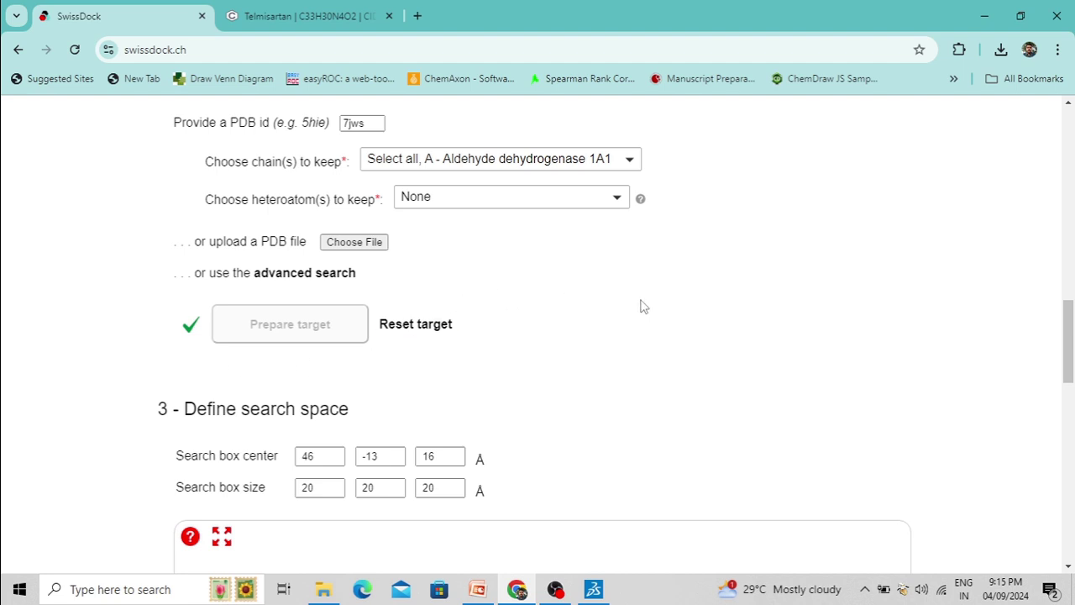
scroll(650, 310, "down", 3)
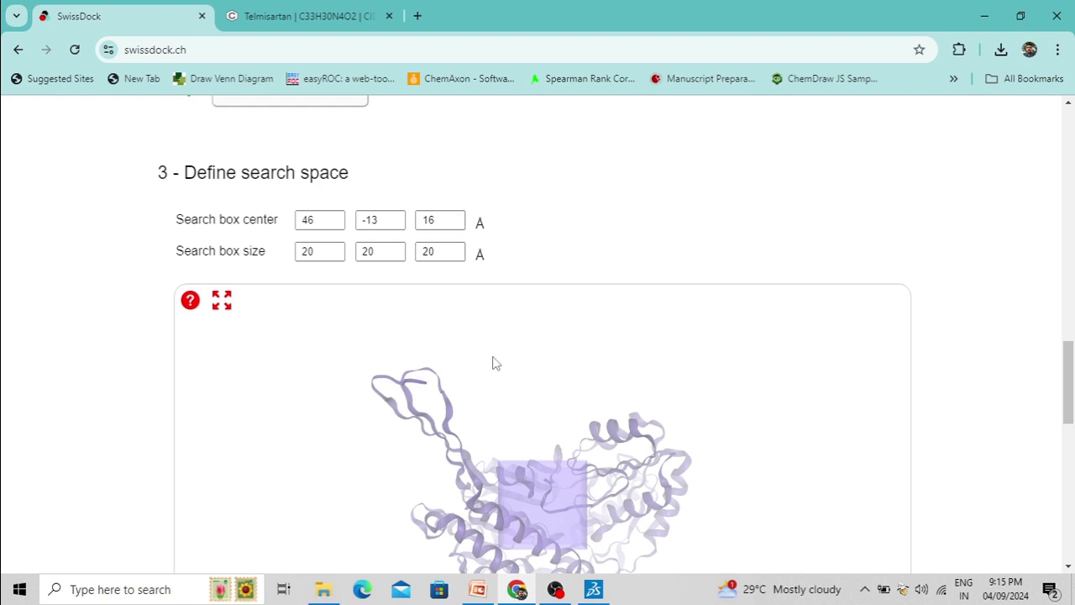
scroll(666, 216, "down", 2)
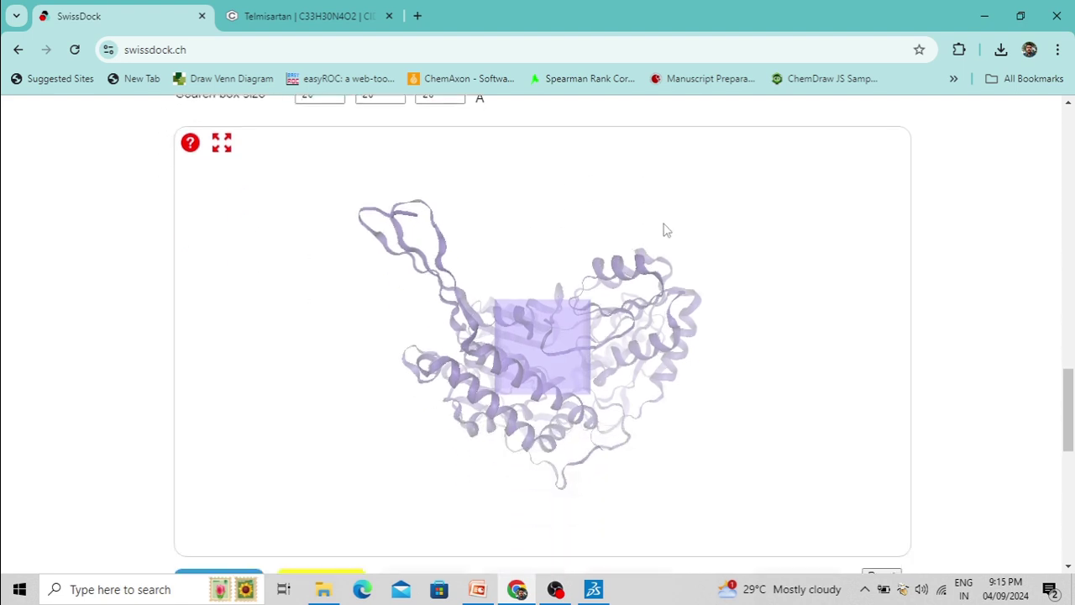
scroll(647, 336, "up", 1)
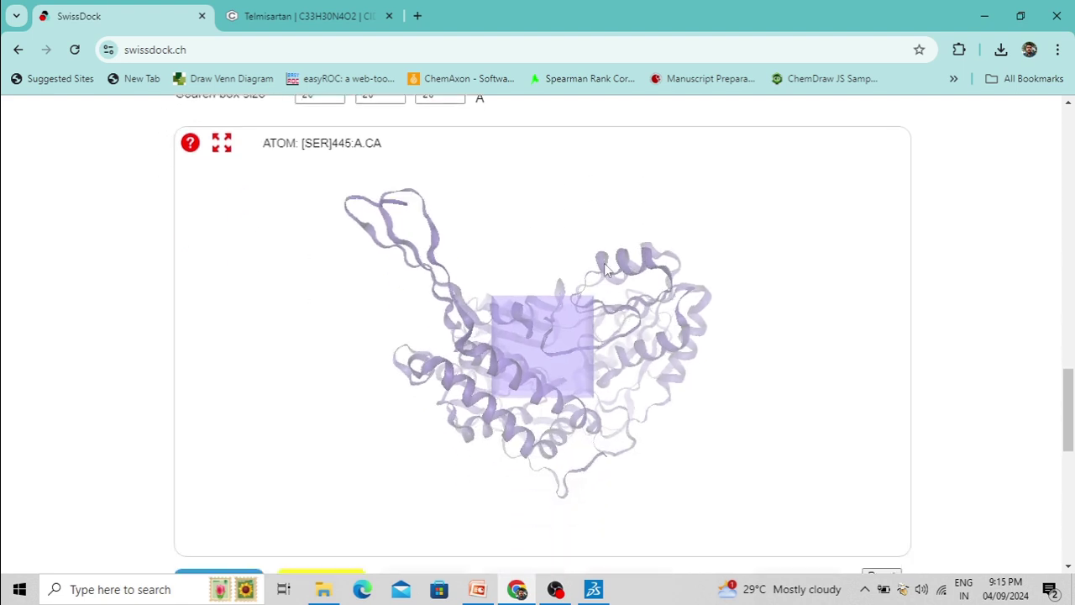
left_click_drag(677, 408, 936, 316)
scroll(966, 315, "up", 2)
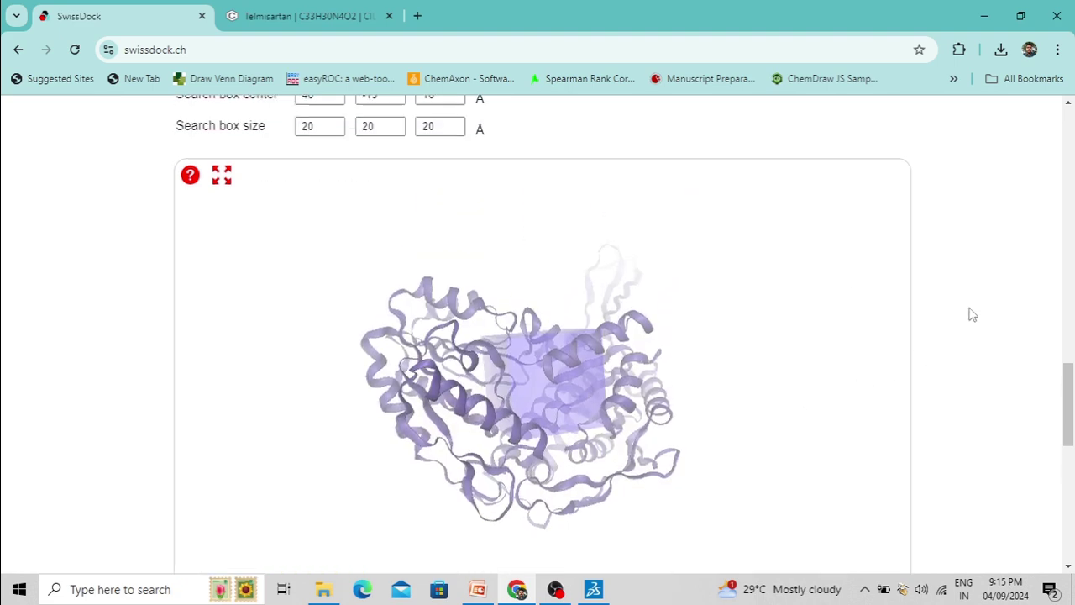
scroll(972, 314, "down", 1)
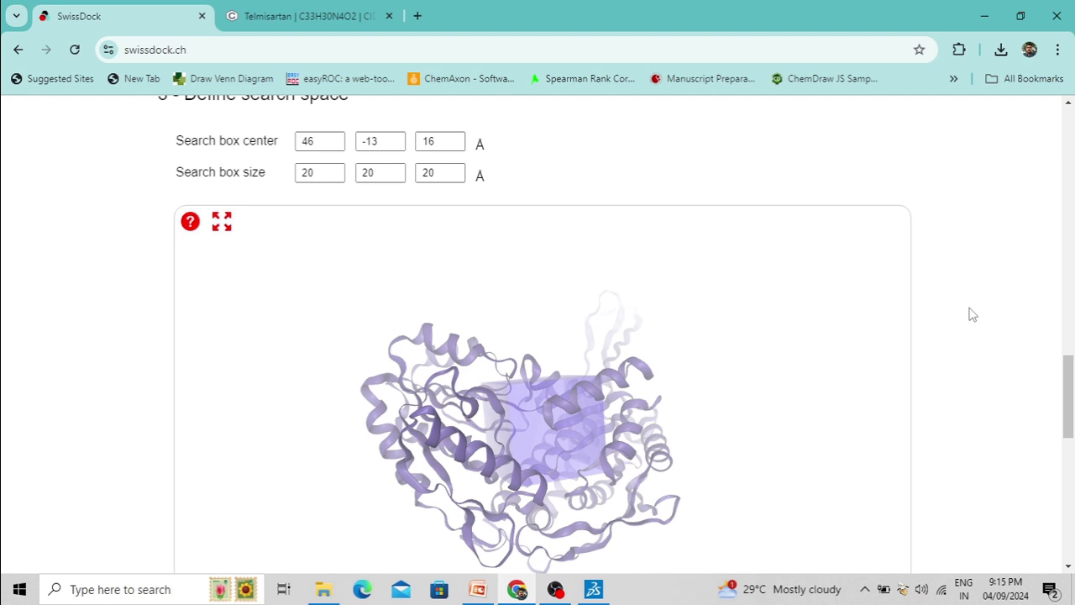
left_click(318, 141)
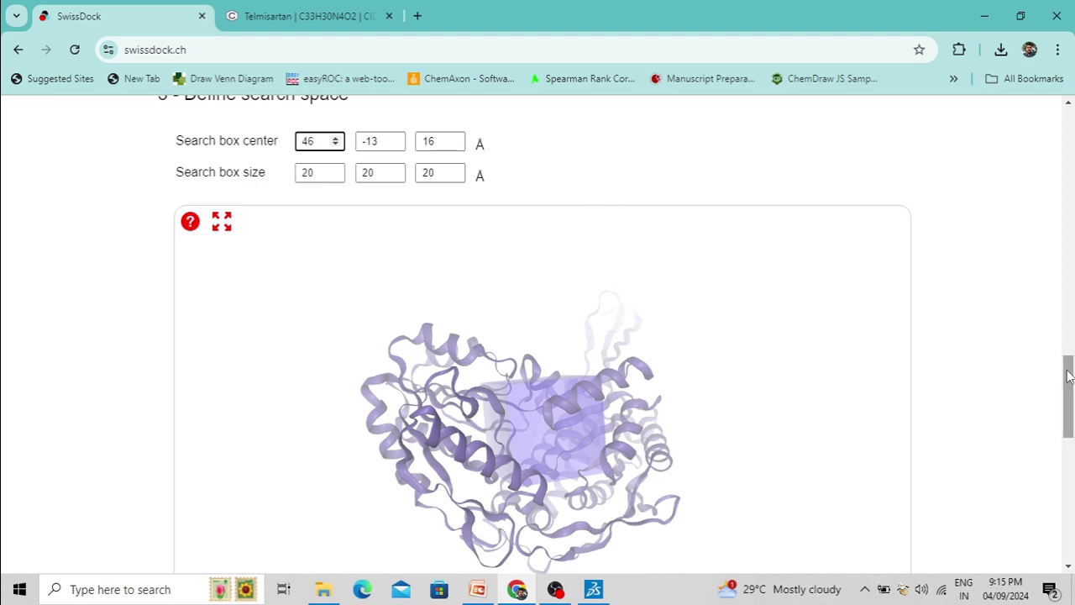
scroll(1070, 375, "down", 1)
left_click_drag(546, 367, 557, 448)
left_click_drag(462, 415, 635, 344)
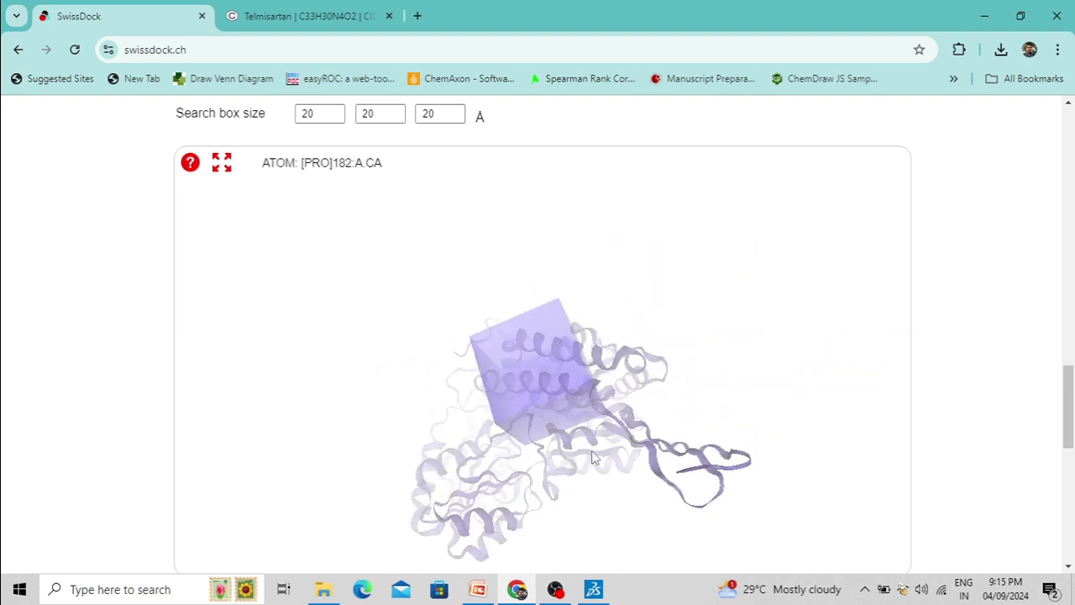
left_click_drag(592, 450, 485, 448)
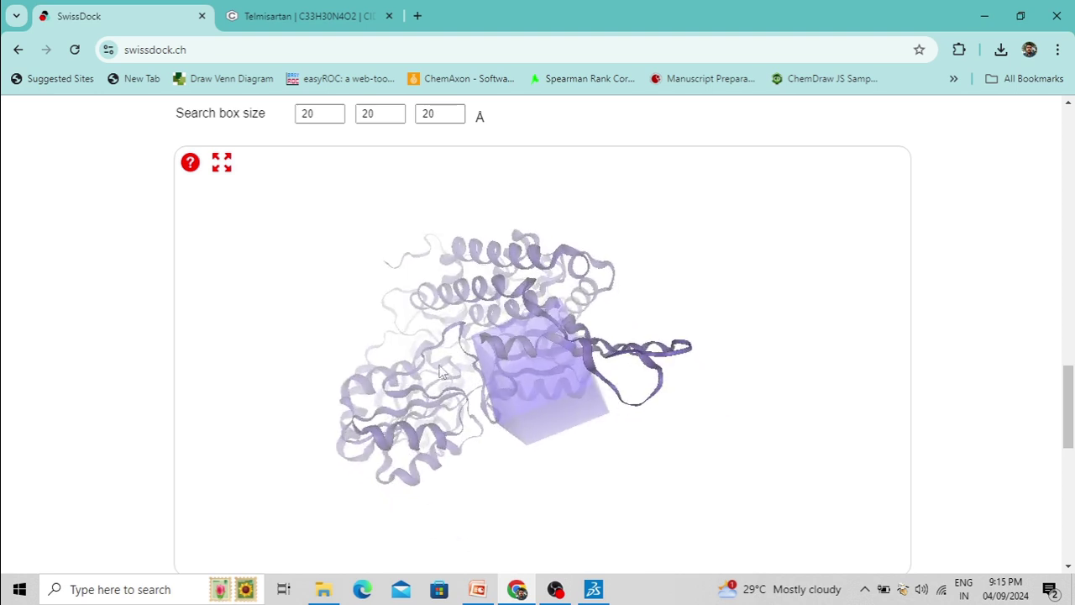
scroll(433, 319, "up", 2)
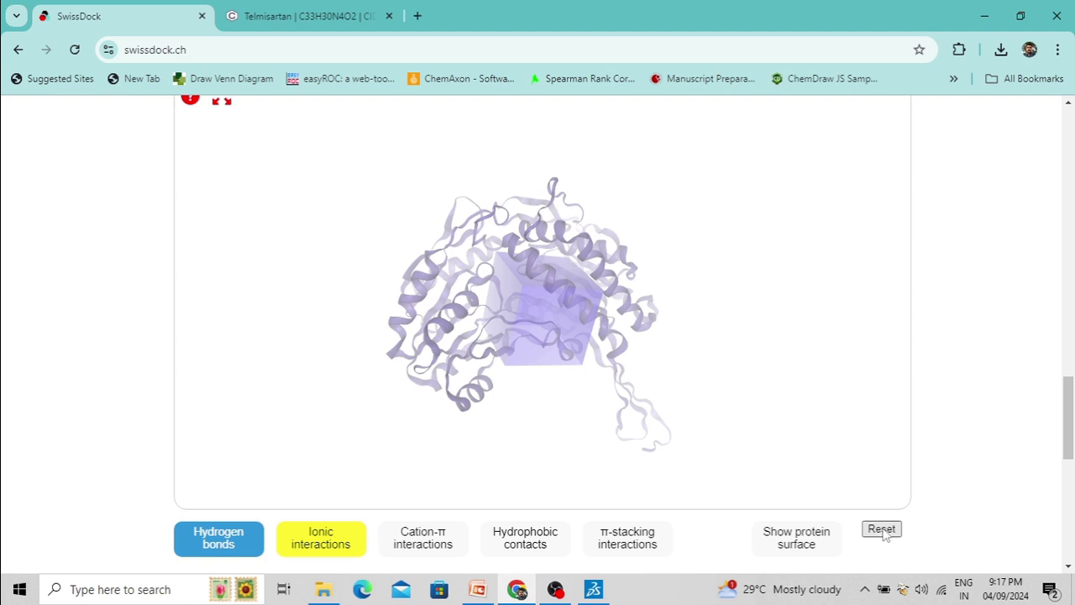
left_click(883, 532)
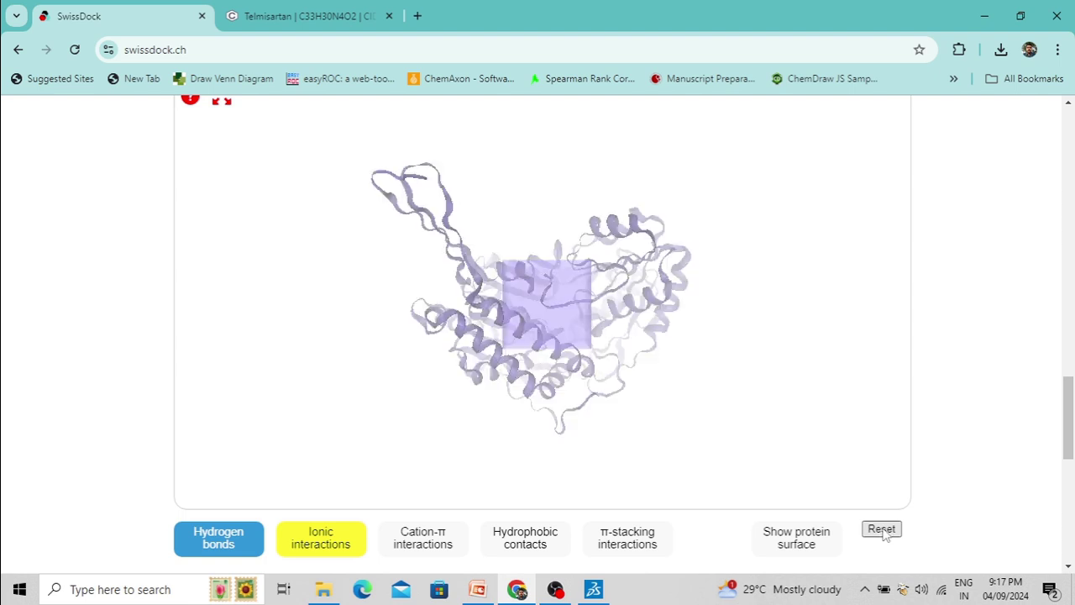
left_click_drag(552, 195, 694, 287)
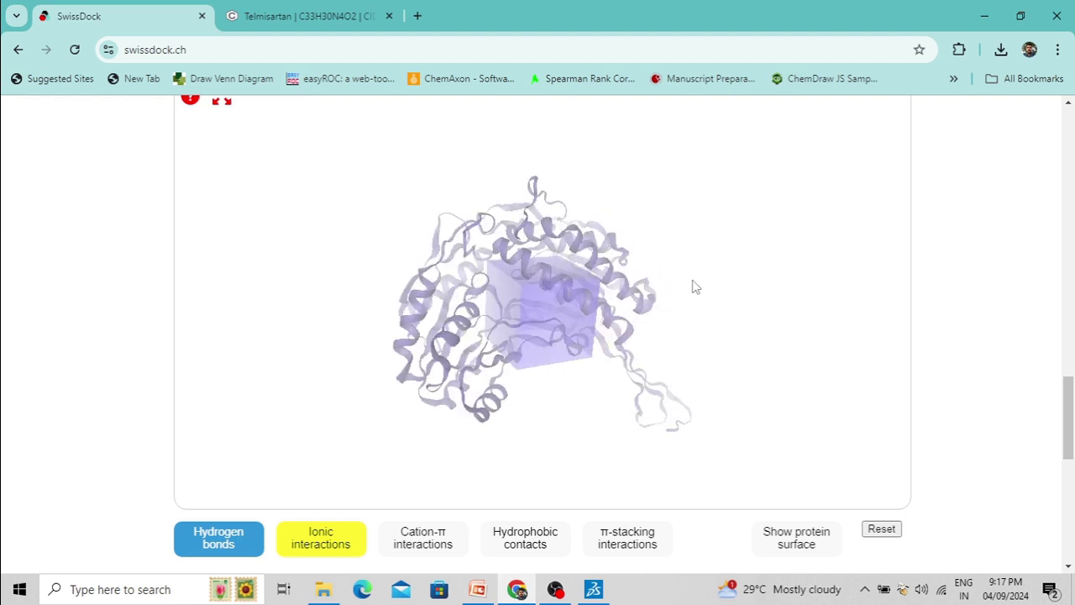
left_click_drag(1068, 386, 1073, 445)
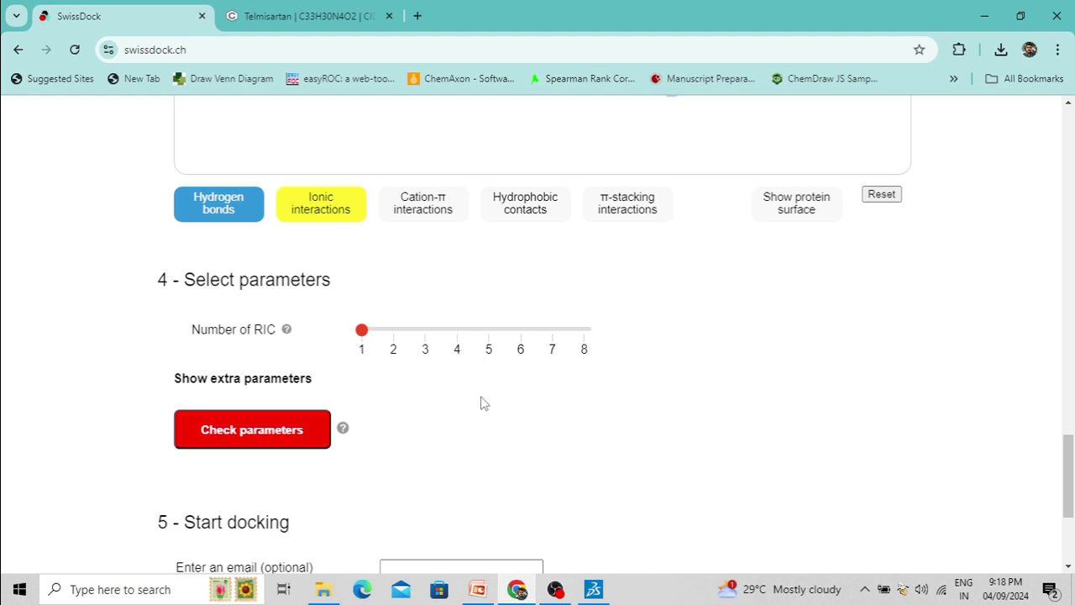
Reveal the extra parameters, showing sampling exhaustivity medium and cavity prioritization buried
left_click(281, 385)
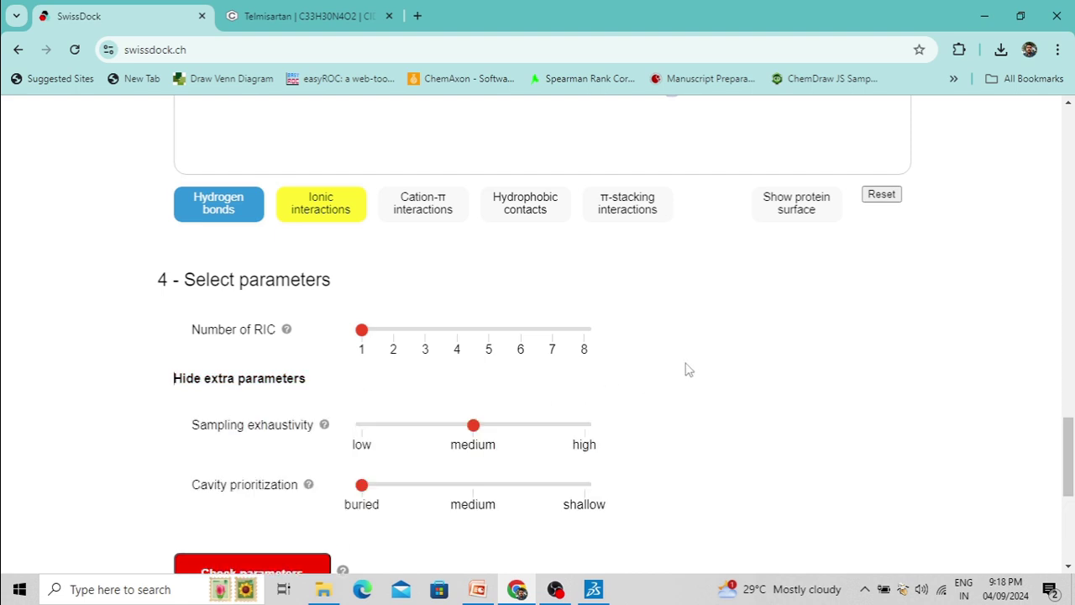
scroll(687, 369, "down", 1)
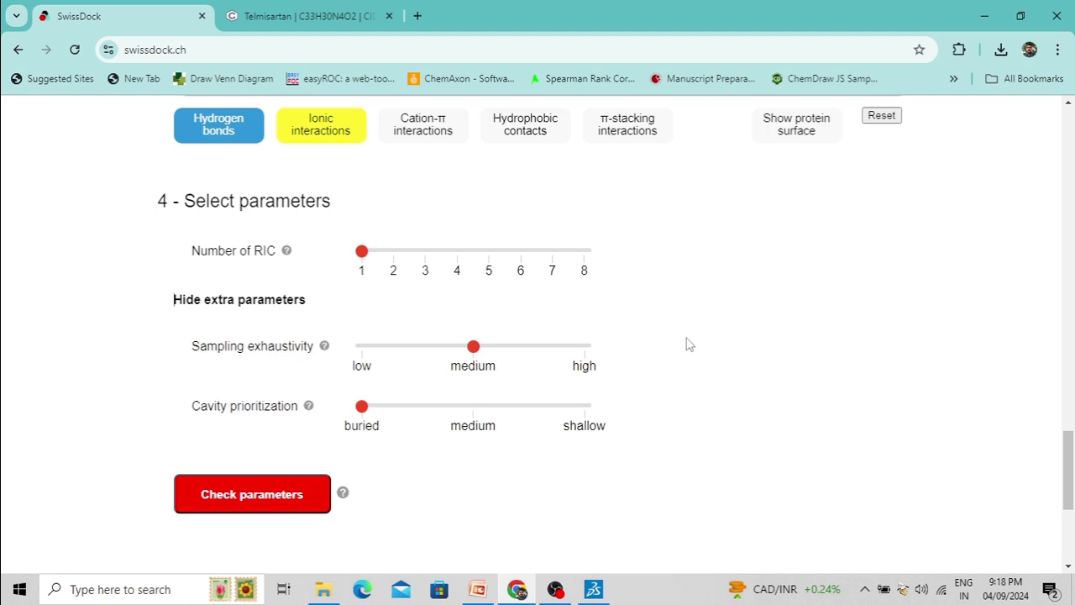
scroll(686, 341, "down", 1)
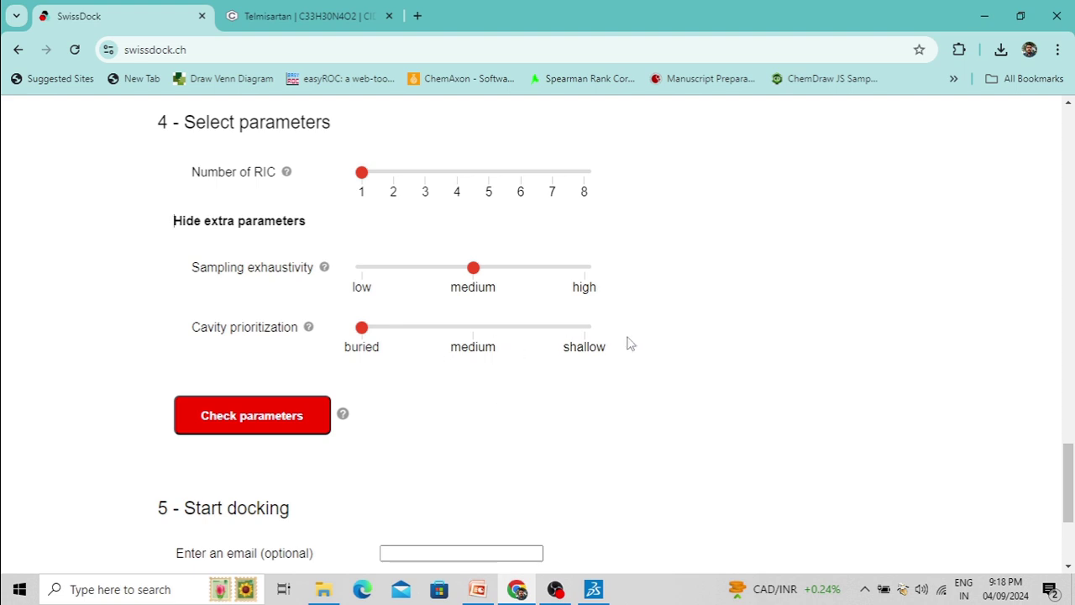
scroll(714, 312, "down", 1)
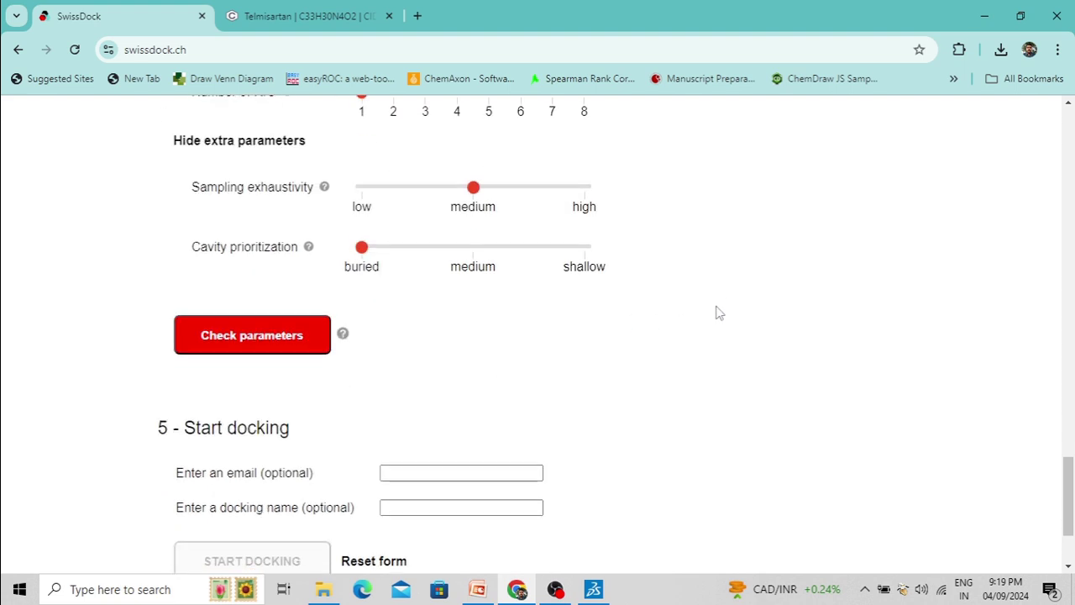
scroll(715, 312, "down", 2)
Enter your Gmail address in the optional email field, correcting a typo
left_click(402, 326)
left_click(401, 326)
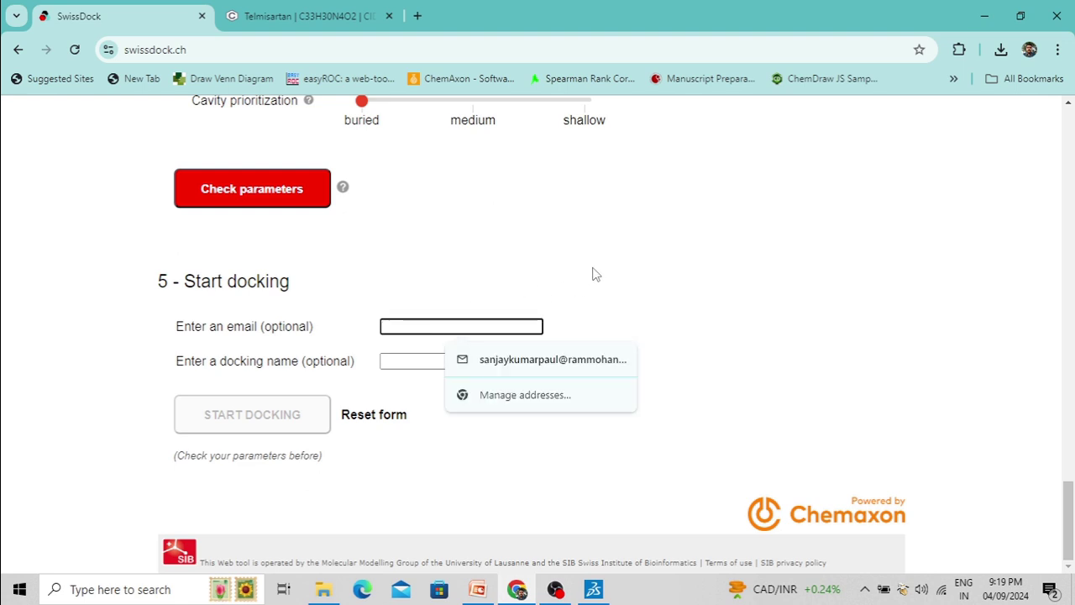
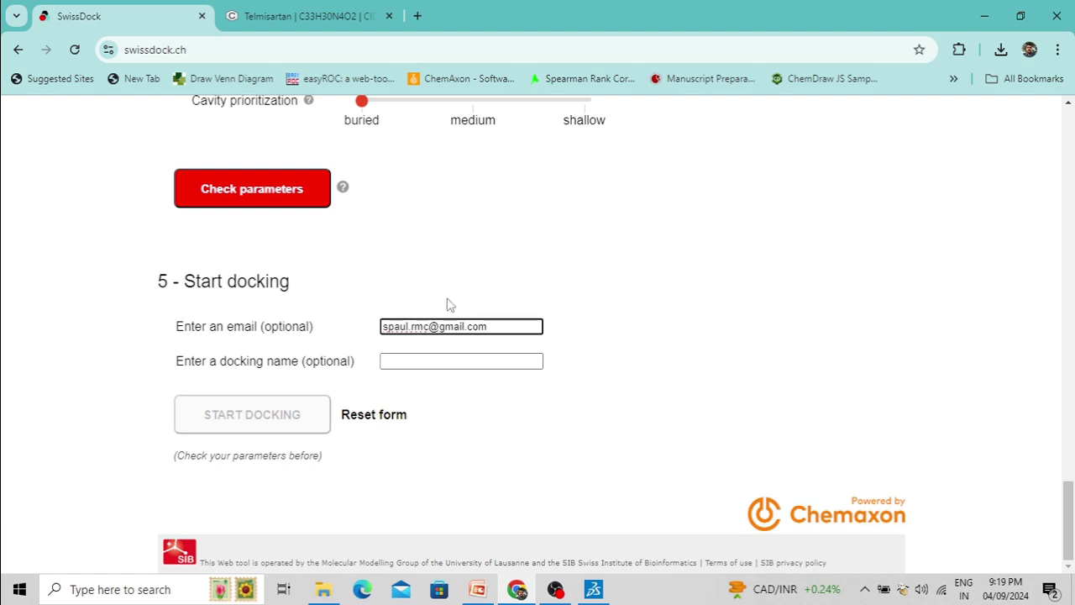
Name the docking job 'Aldehydydrogenase' and run the parameter check
left_click(407, 364)
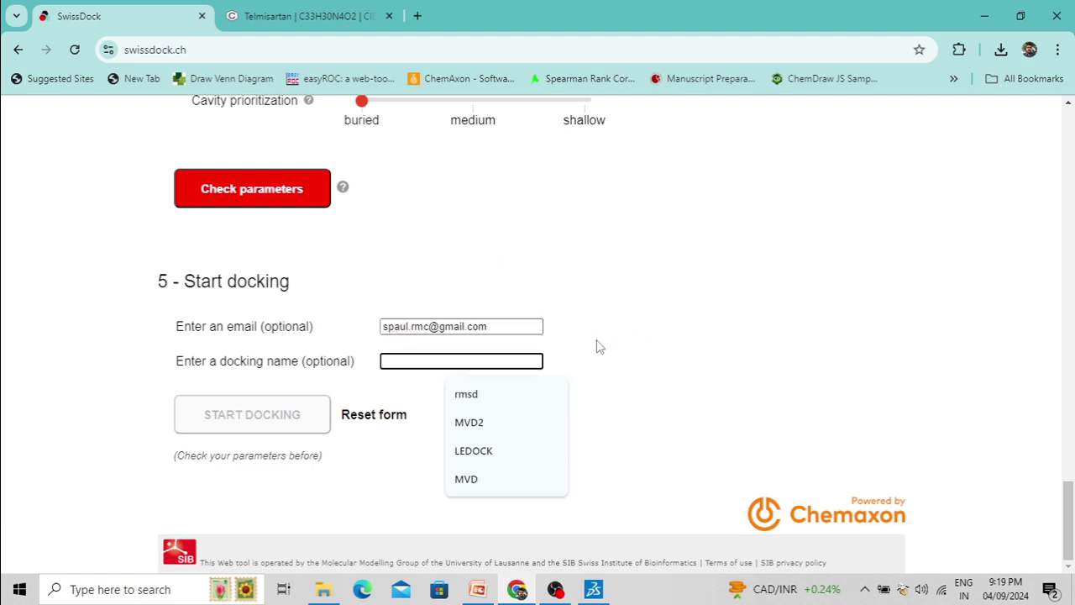
type("Al")
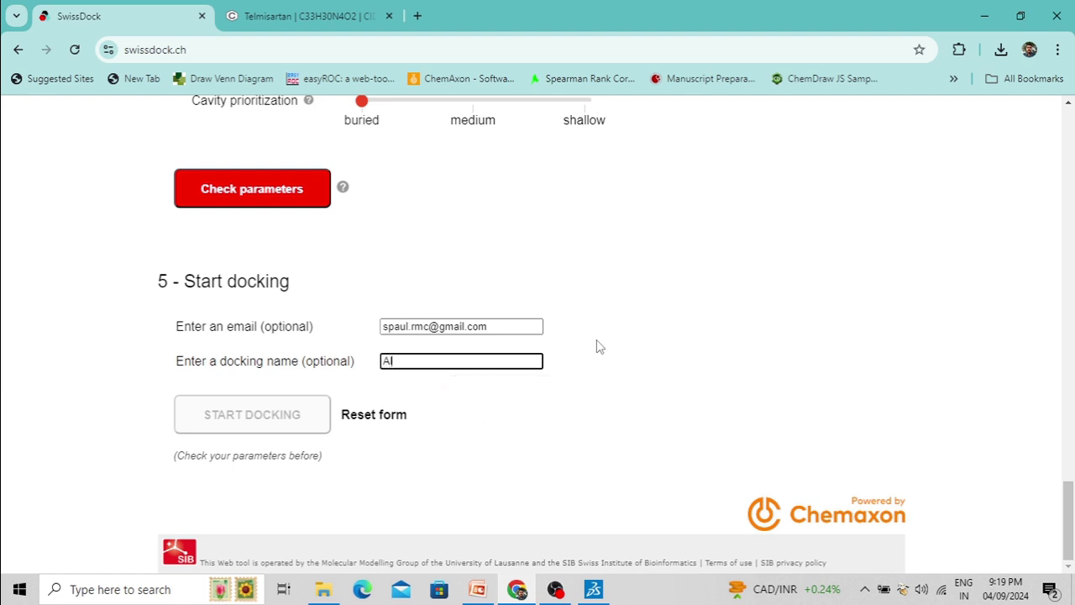
type("dehydydrogenase")
left_click(286, 414)
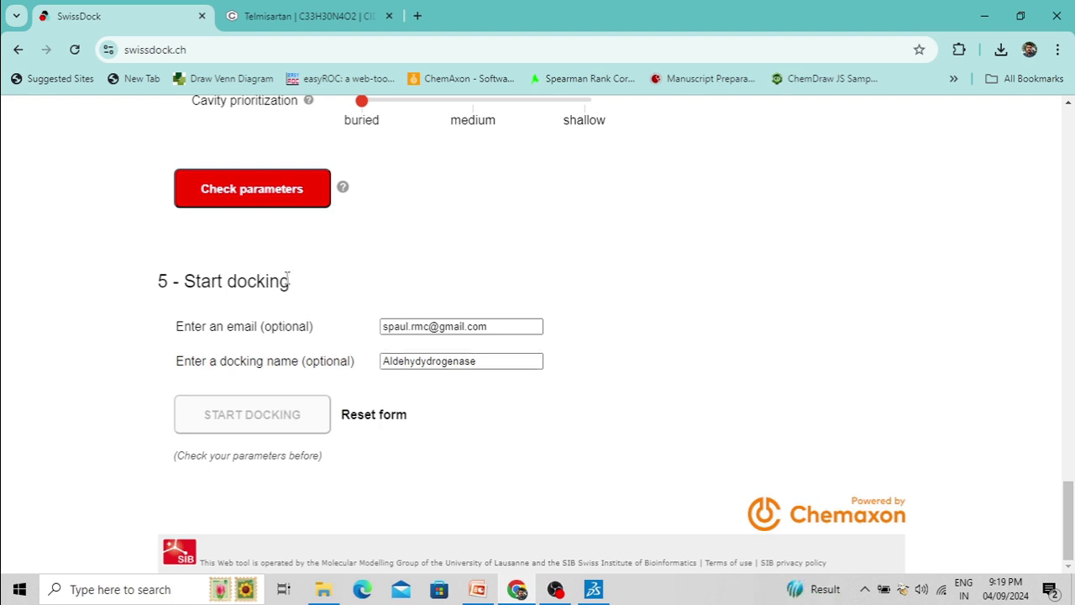
left_click(271, 193)
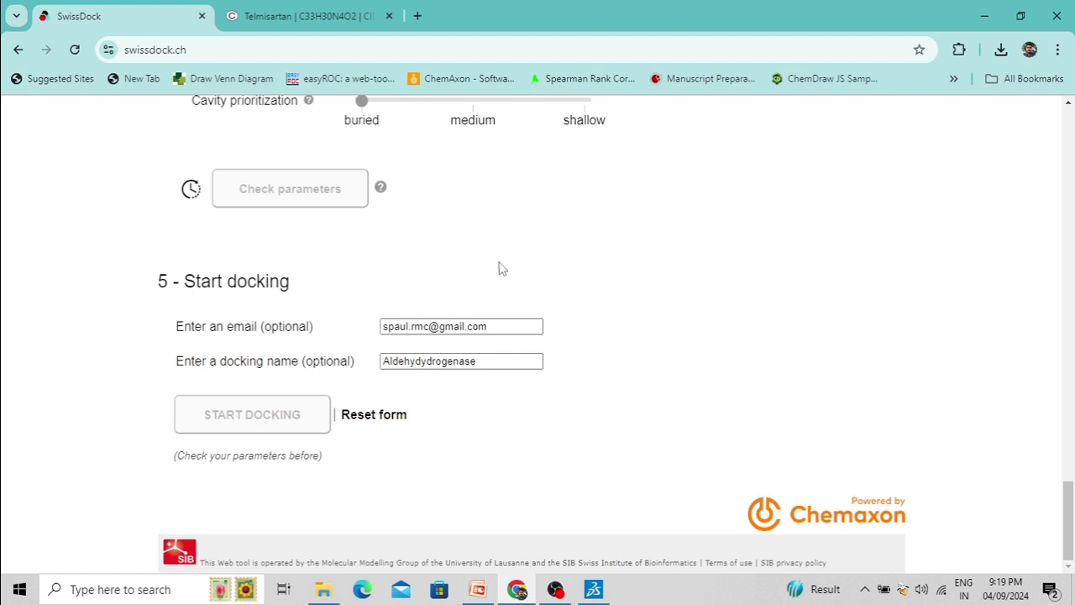
Start the docking job once parameters verify with a 0:34:01 estimated run time
scroll(470, 302, "up", 2)
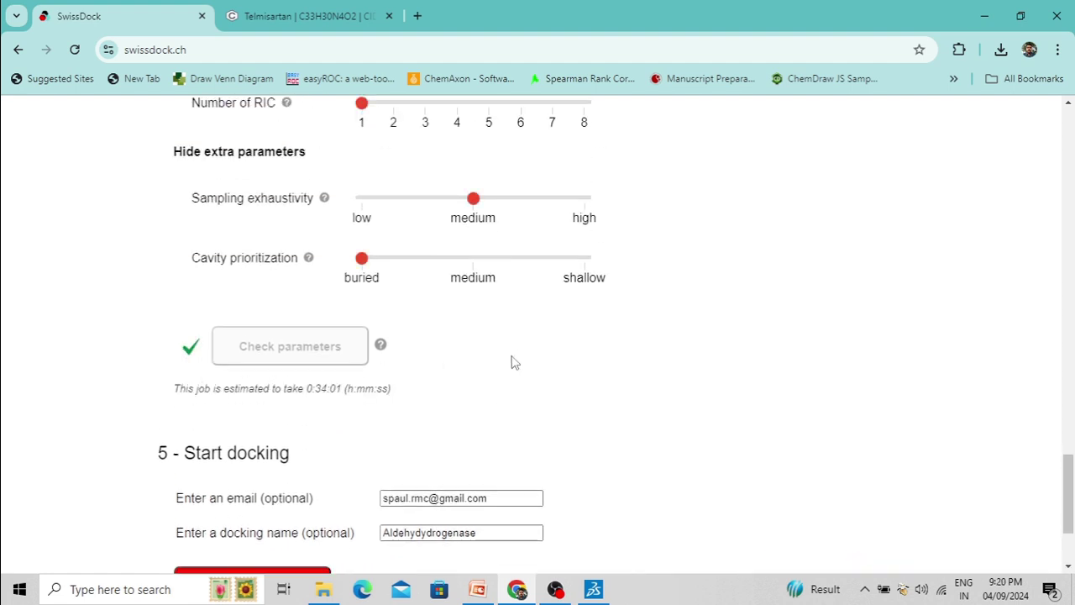
scroll(561, 361, "down", 2)
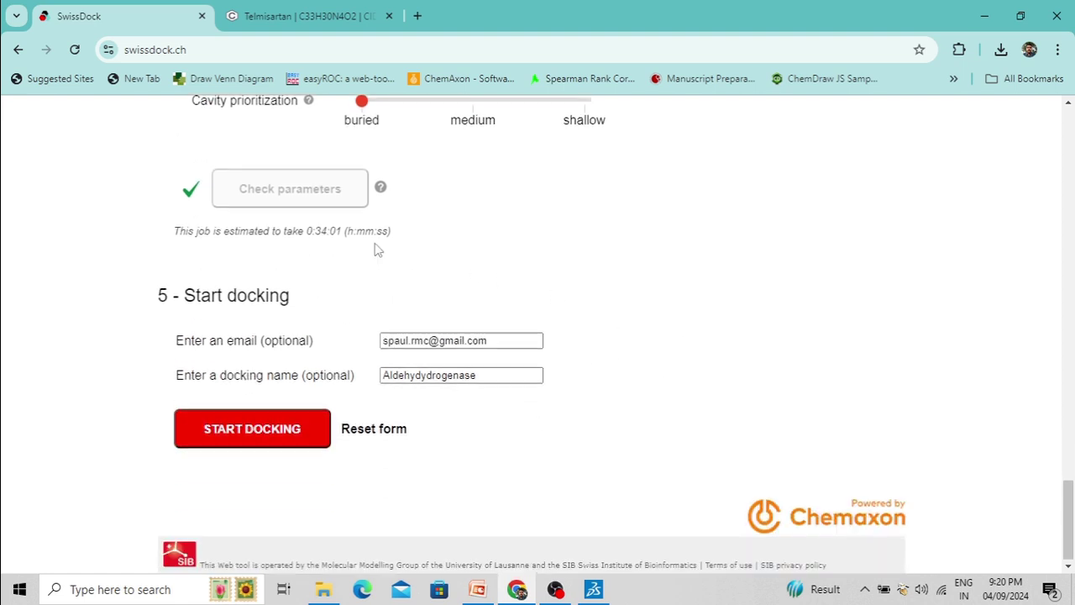
left_click(222, 433)
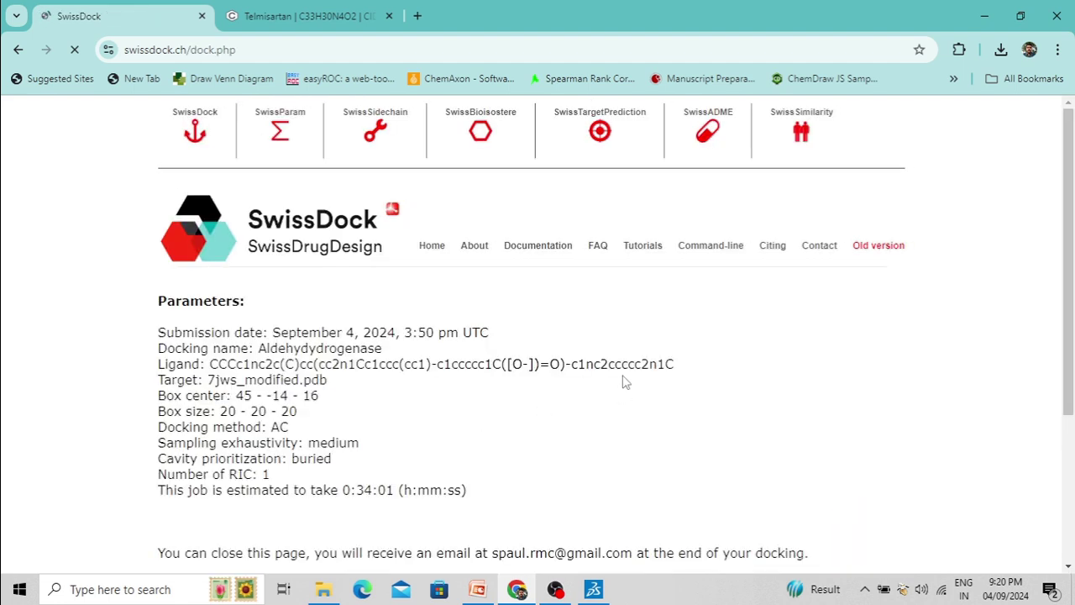
Follow the running calculation until the 7jws_modified.pdb results page shows
scroll(714, 326, "down", 2)
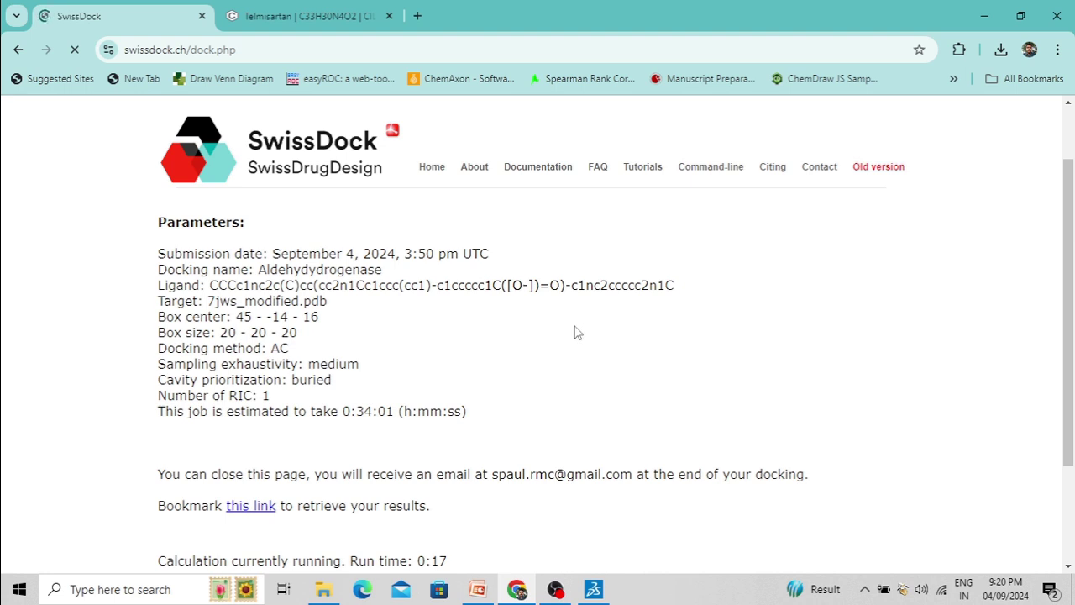
scroll(554, 361, "down", 2)
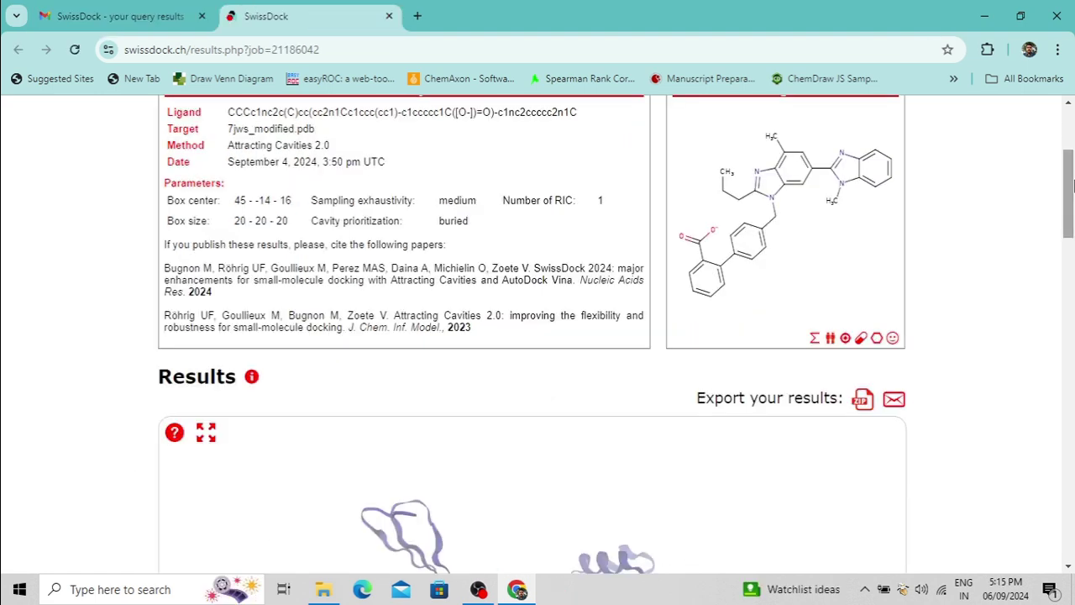
Set the Best members table's Number of displayed clusters to 10
left_click_drag(1073, 184, 1073, 345)
left_click(460, 122)
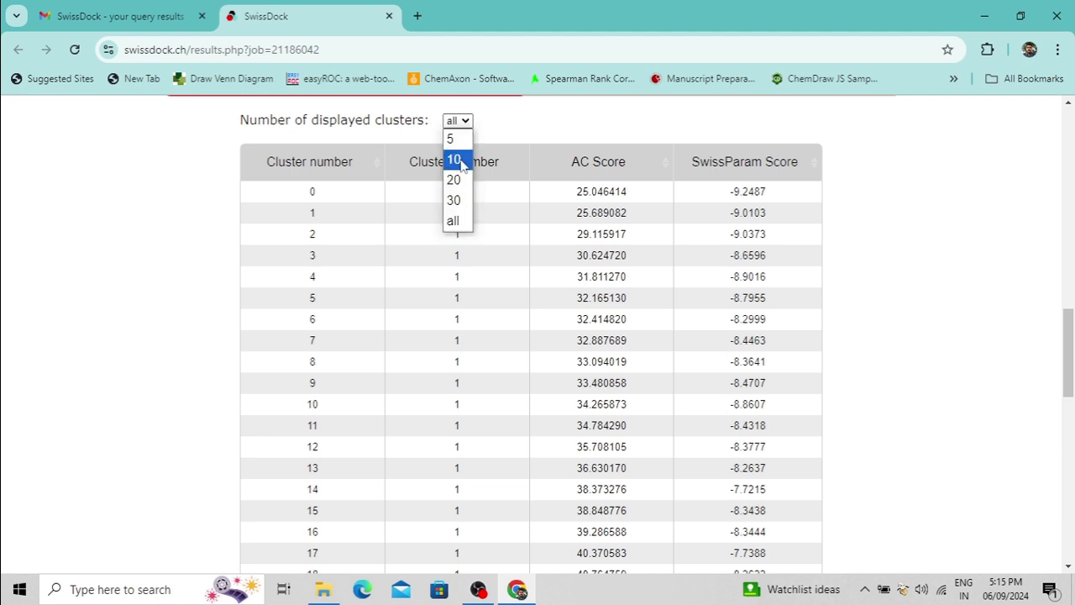
key("Escape")
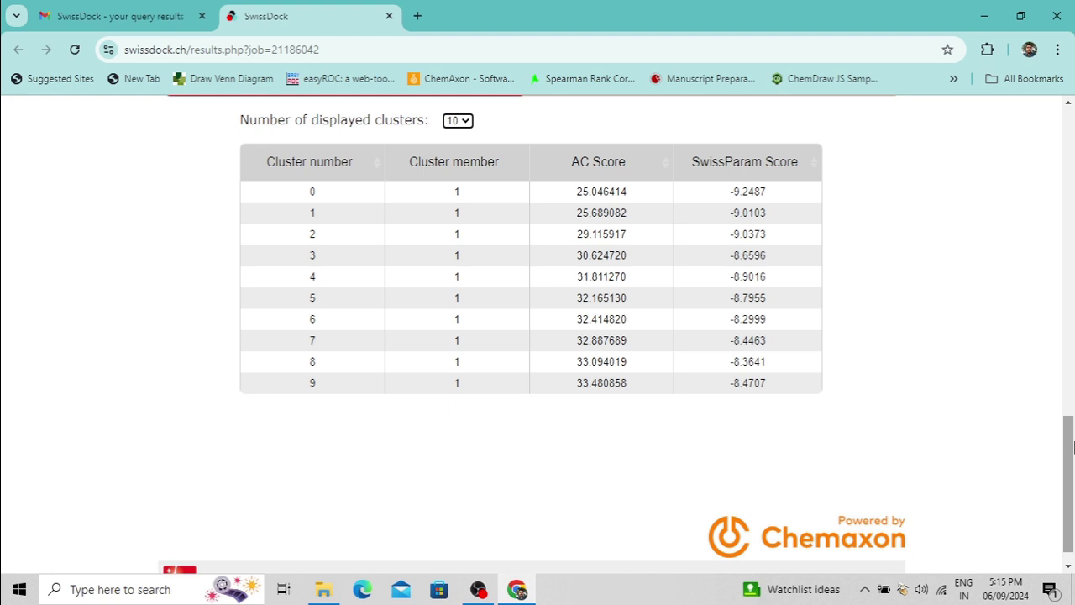
left_click_drag(1069, 445, 1072, 301)
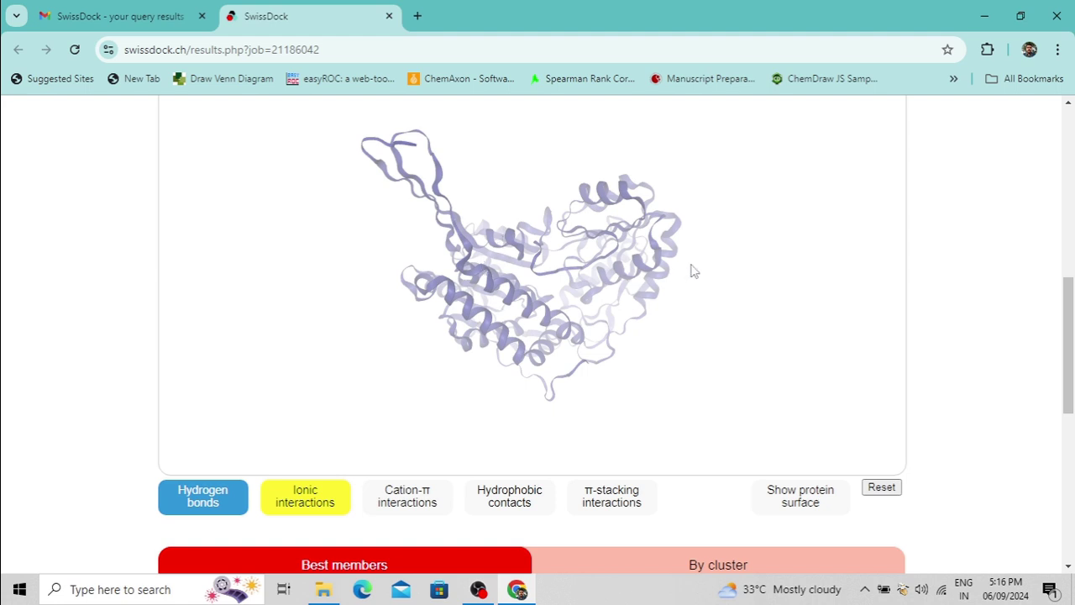
Switch the displayed clusters to 5, then to all, showing cluster 0 scoring 25.046414
left_click_drag(1070, 315, 1071, 441)
left_click(460, 168)
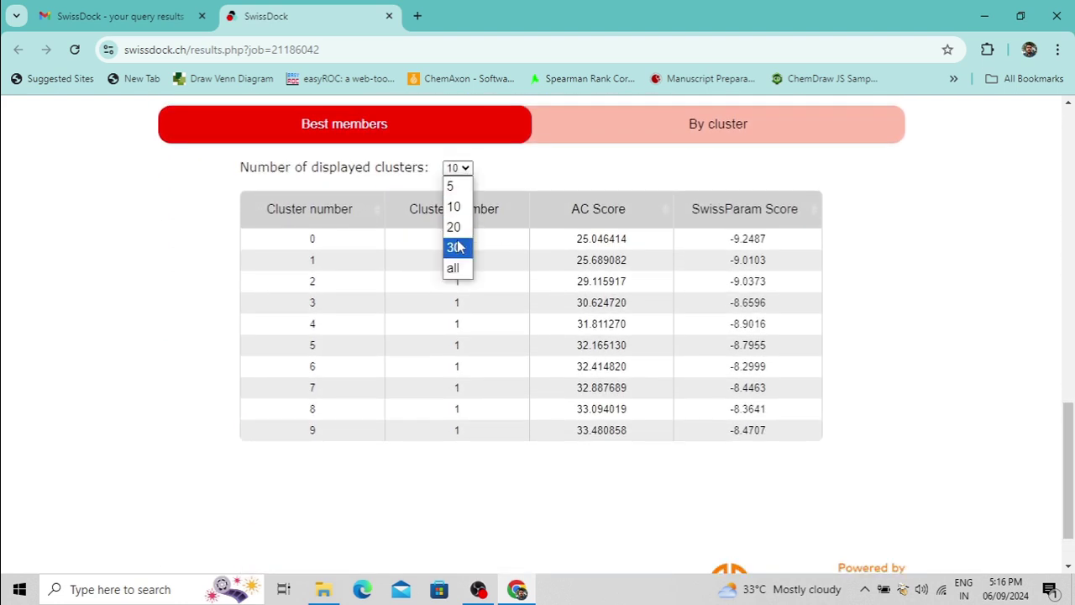
left_click(453, 186)
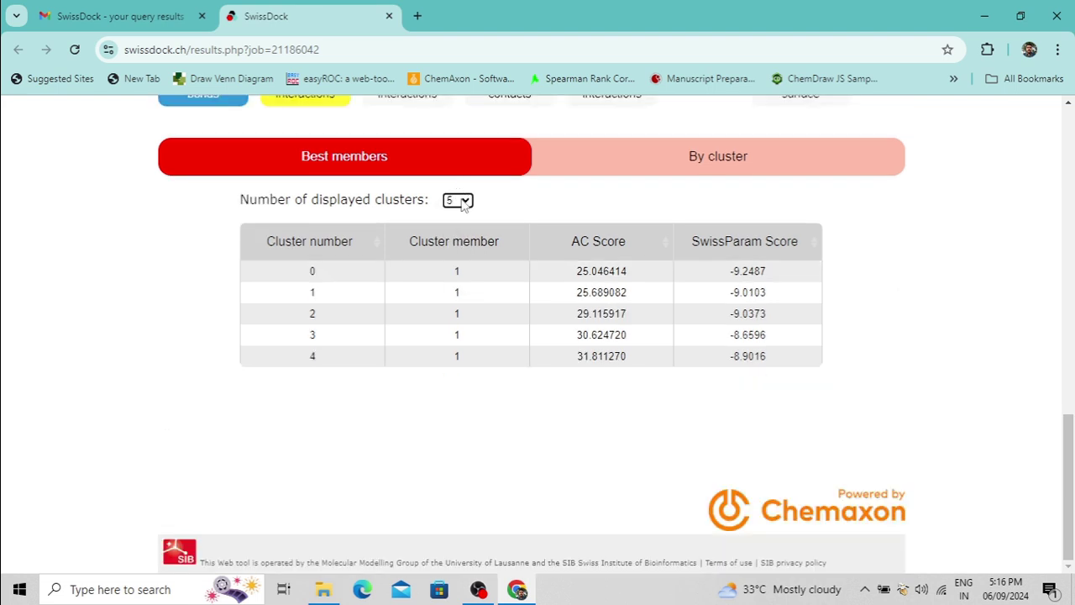
left_click(463, 202)
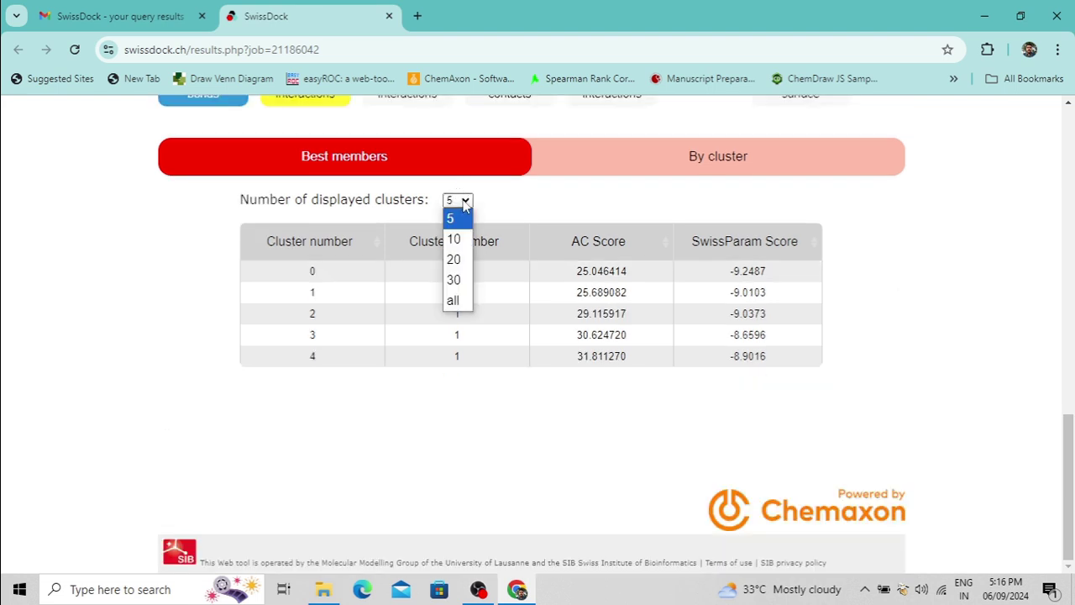
left_click(454, 301)
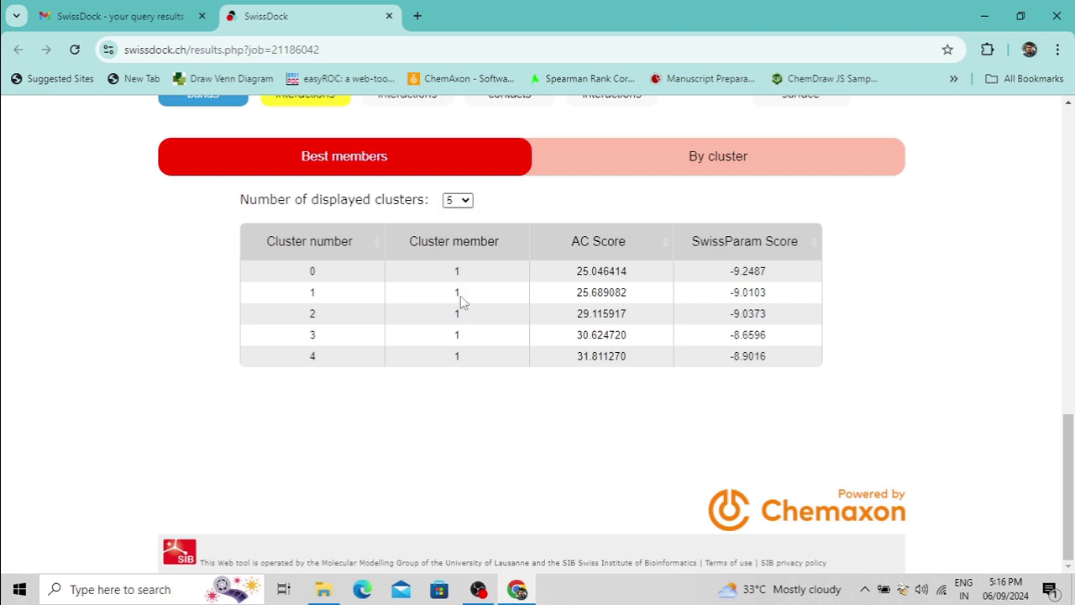
left_click_drag(1069, 303, 447, 231)
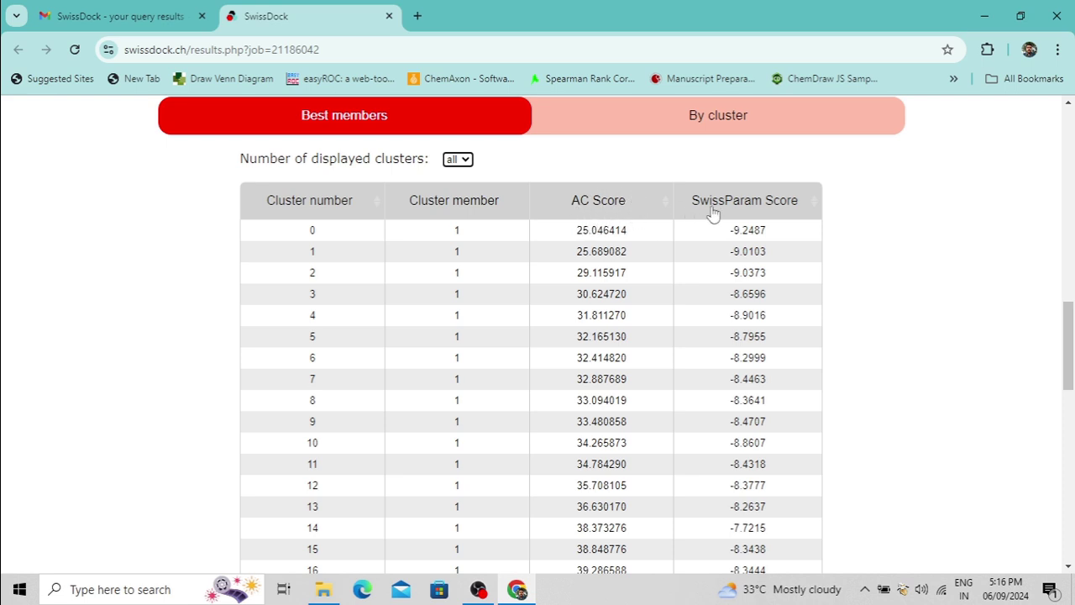
scroll(771, 232, "down", 1)
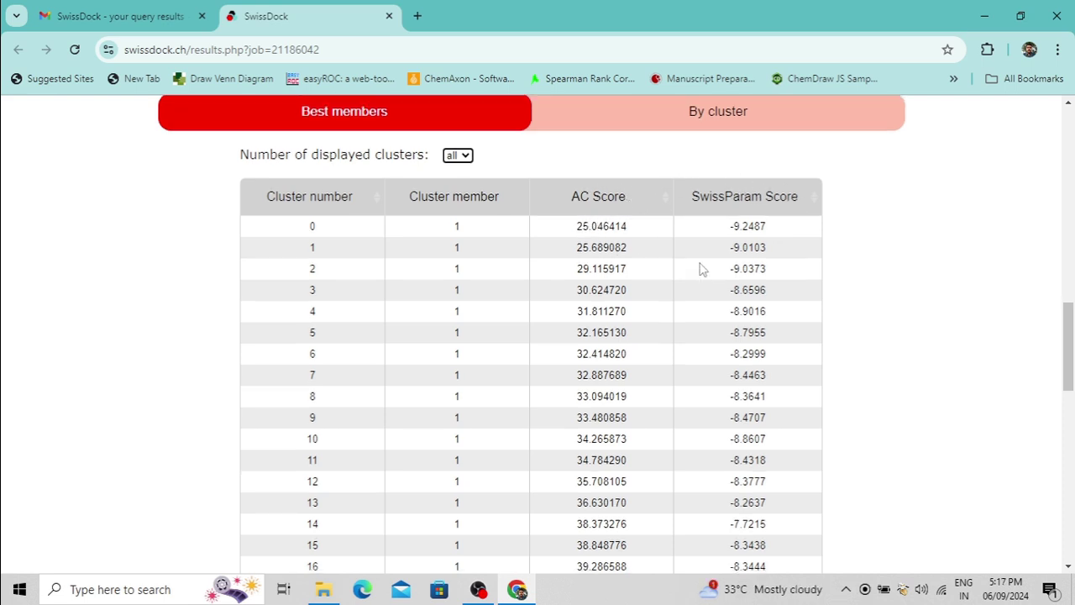
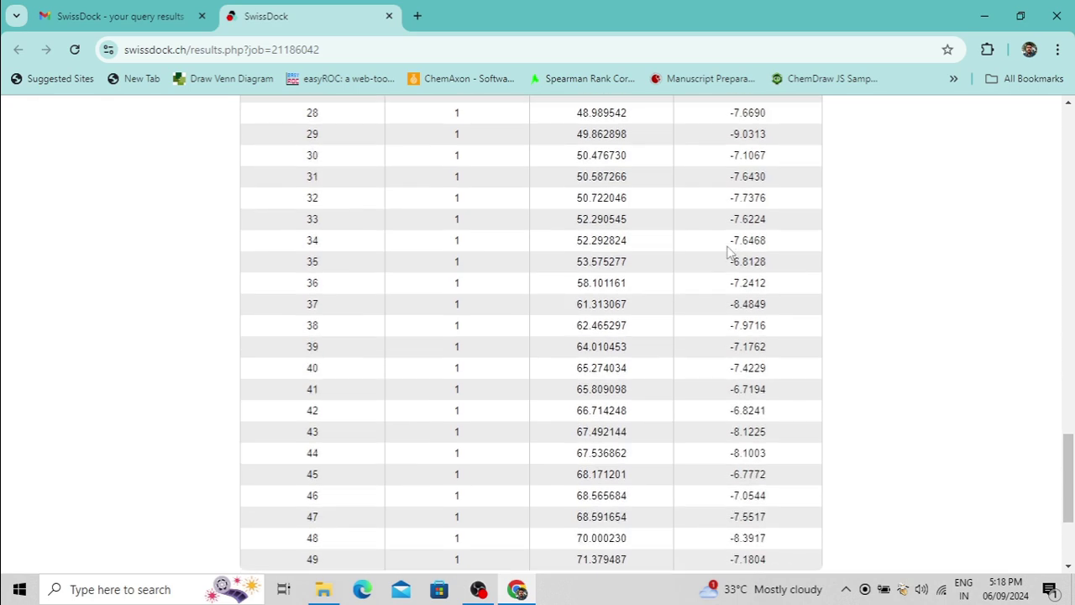
scroll(727, 252, "up", 10)
scroll(728, 254, "up", 4)
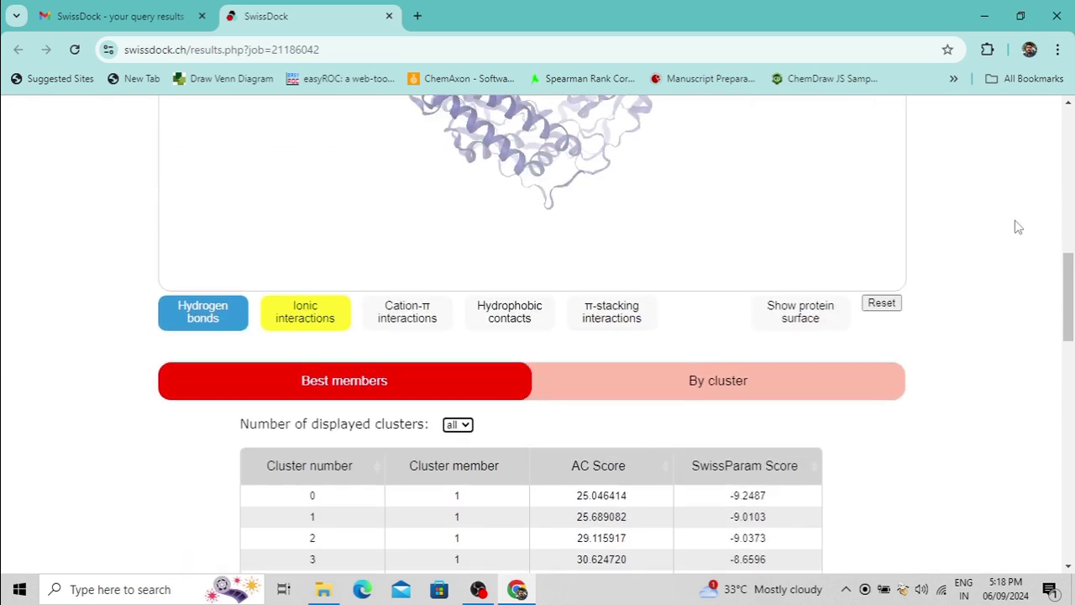
scroll(995, 212, "down", 1)
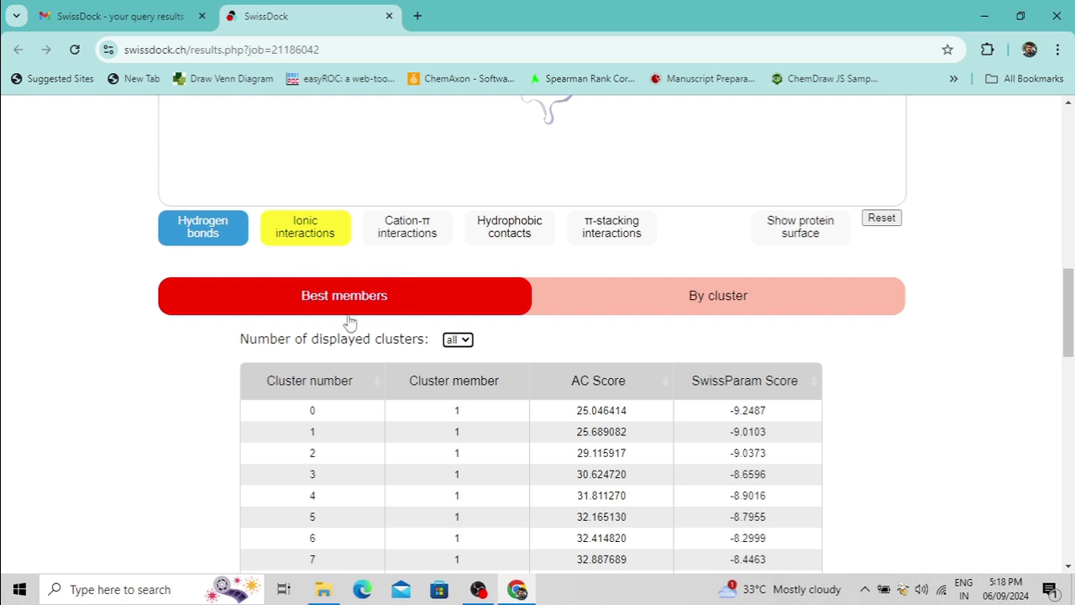
Group the docking poses by cluster and check cluster 1's top AC score
left_click(700, 296)
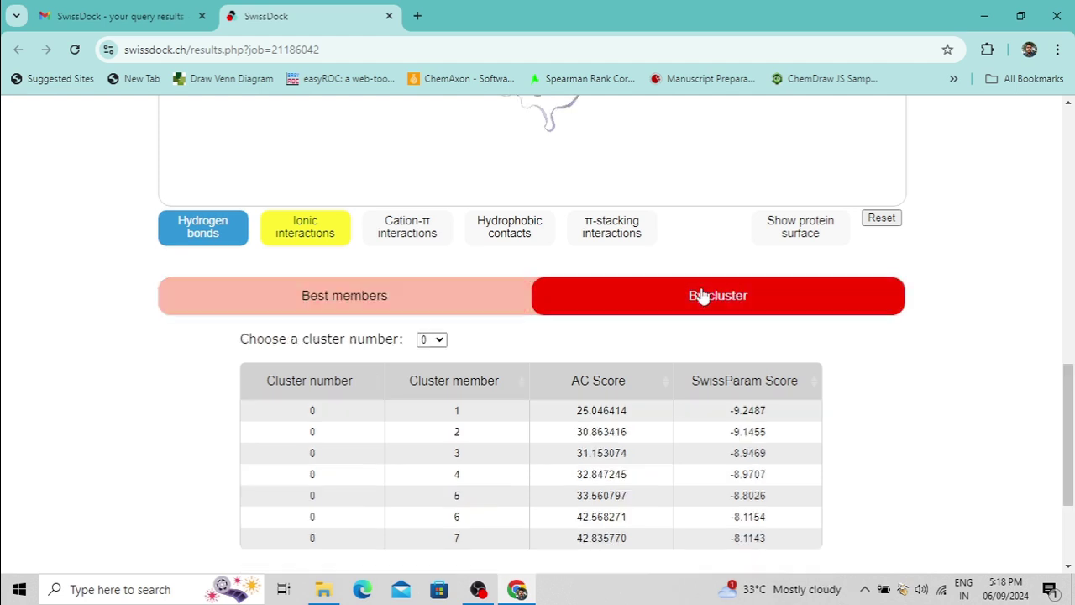
scroll(756, 252, "down", 2)
left_click(739, 137)
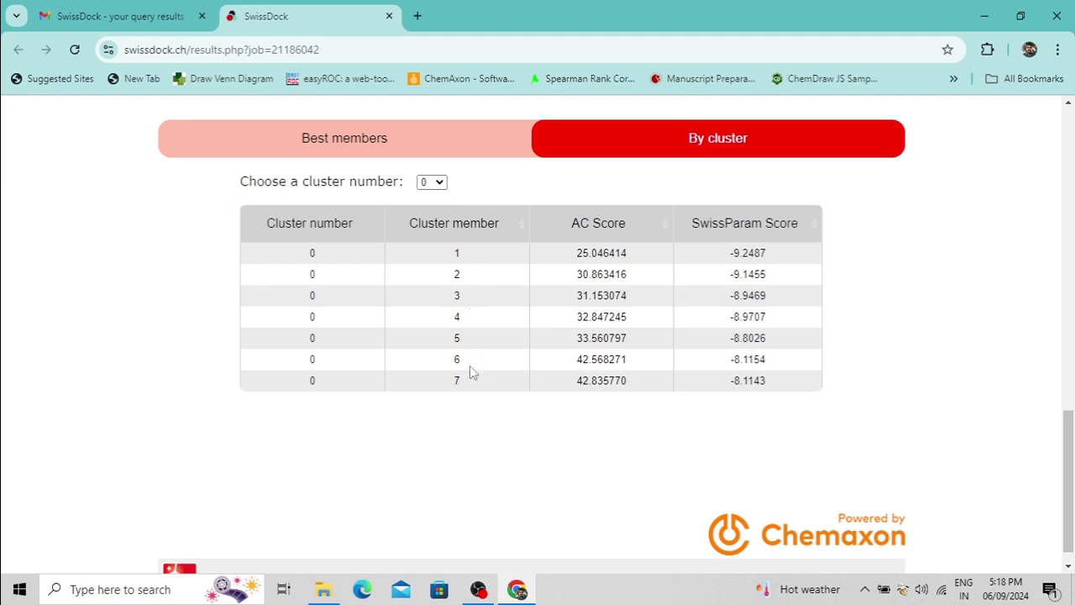
left_click(438, 185)
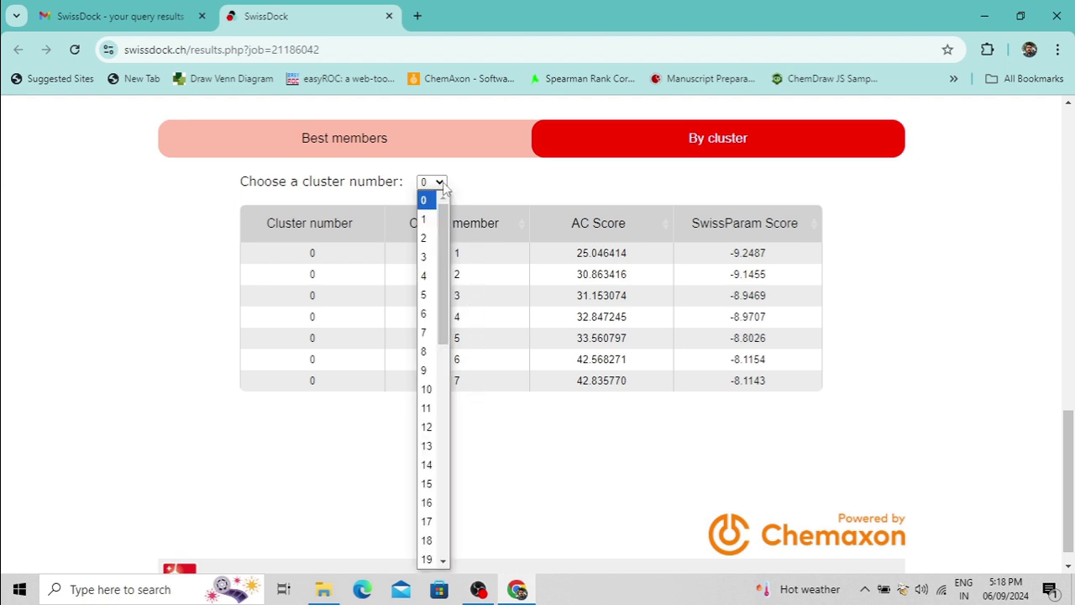
left_click(426, 219)
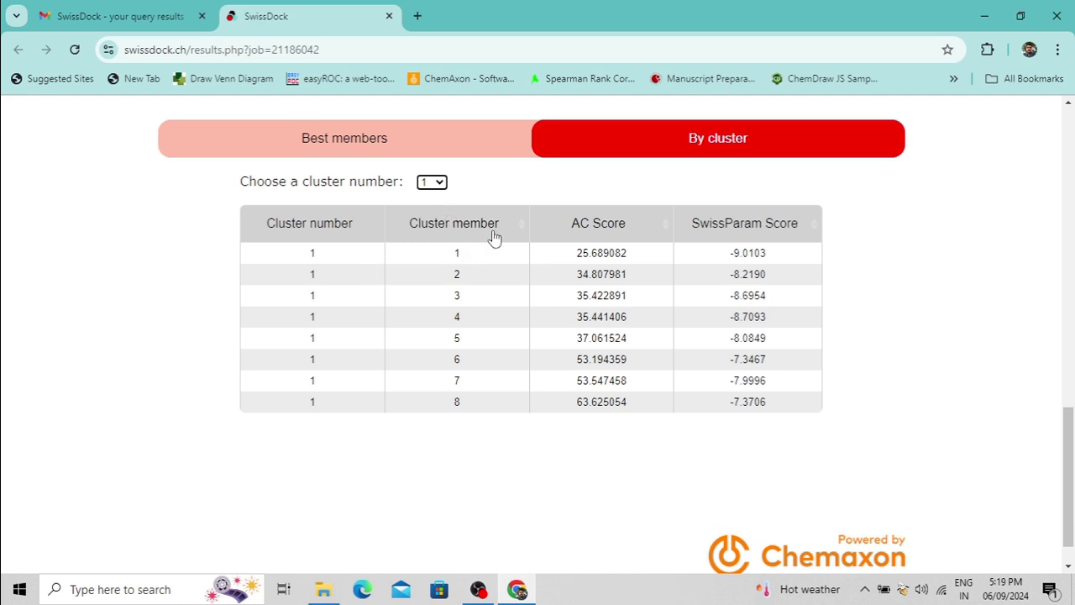
left_click_drag(575, 254, 655, 254)
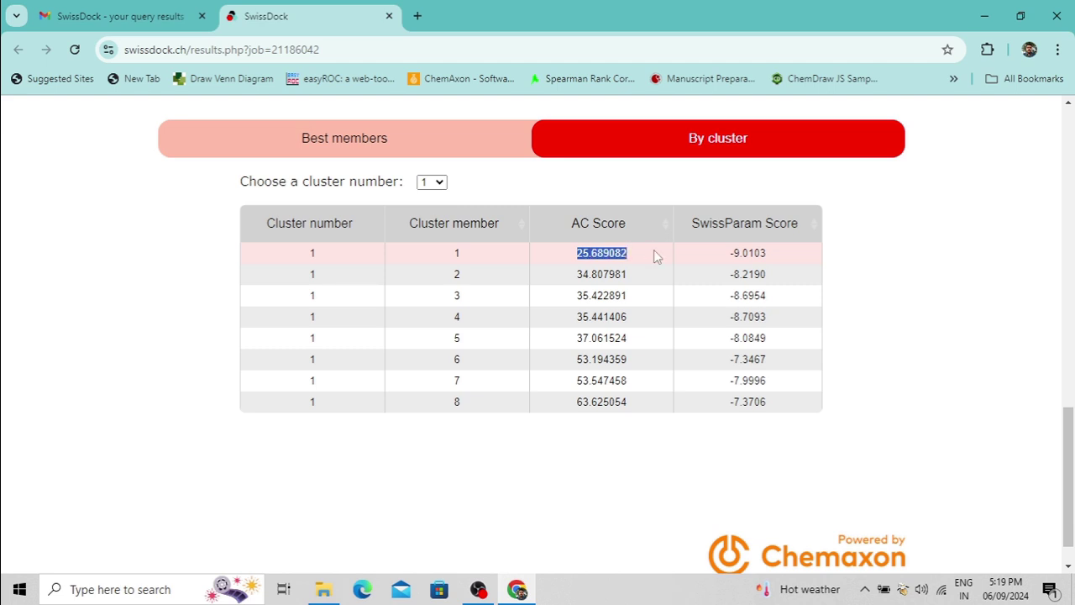
Switch back to cluster 0's seven members and compare their top AC and SwissParam scores
left_click(437, 183)
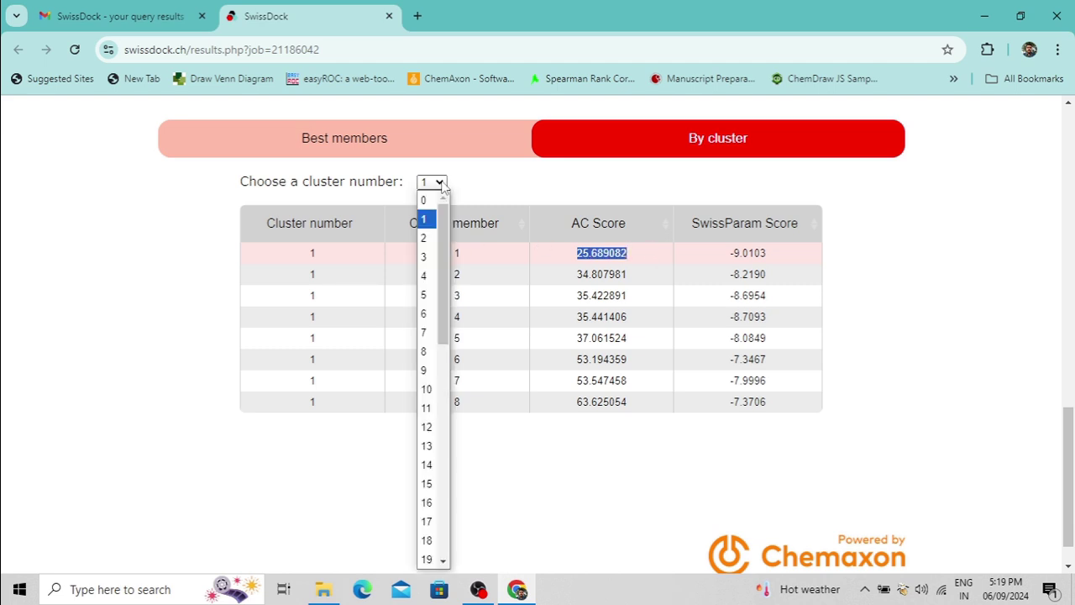
left_click(432, 200)
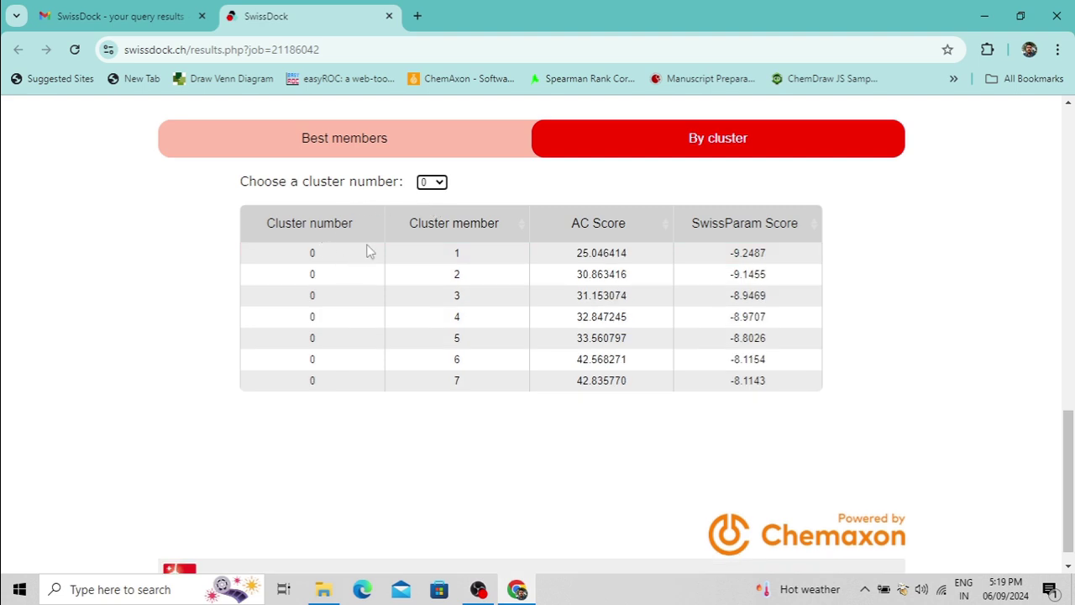
left_click_drag(568, 257, 874, 240)
left_click(882, 296)
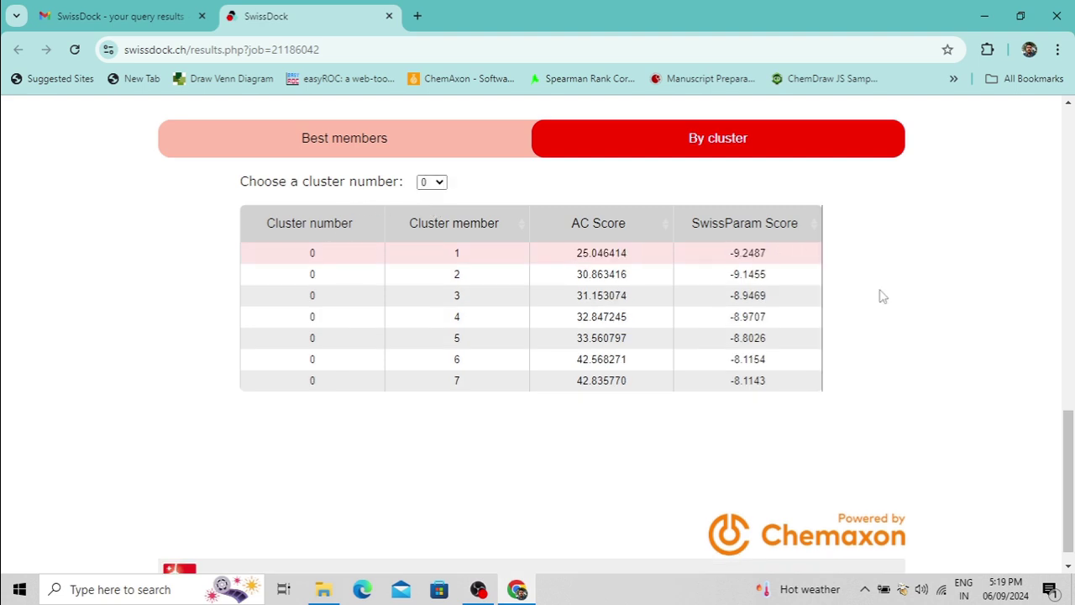
left_click_drag(1072, 546, 1070, 353)
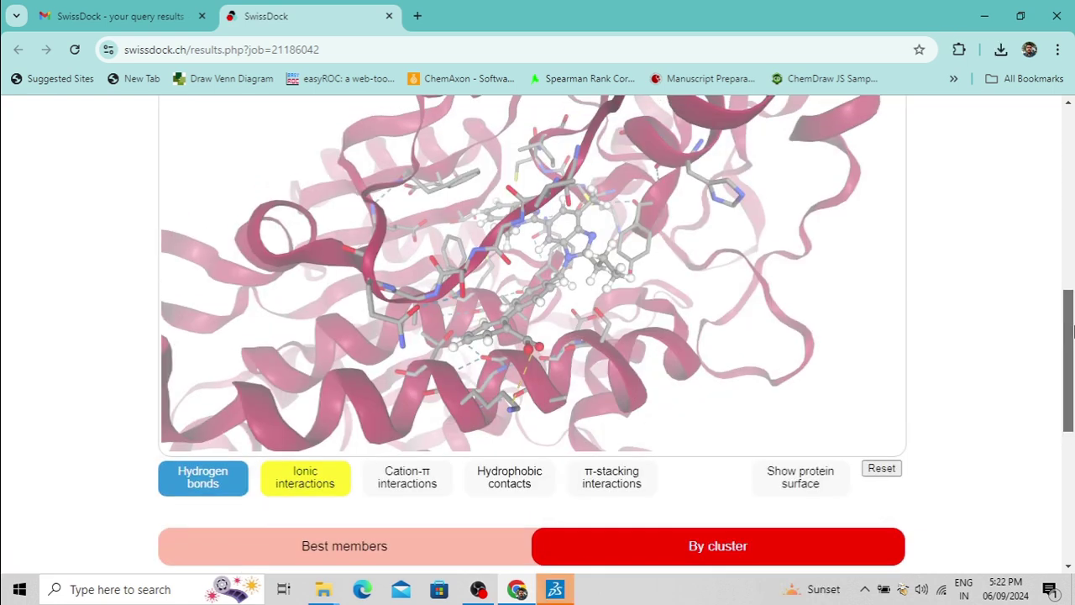
Display cluster 0's first member pose in the SwissDock viewer
scroll(1071, 311, "down", 1)
left_click_drag(1072, 315, 1073, 450)
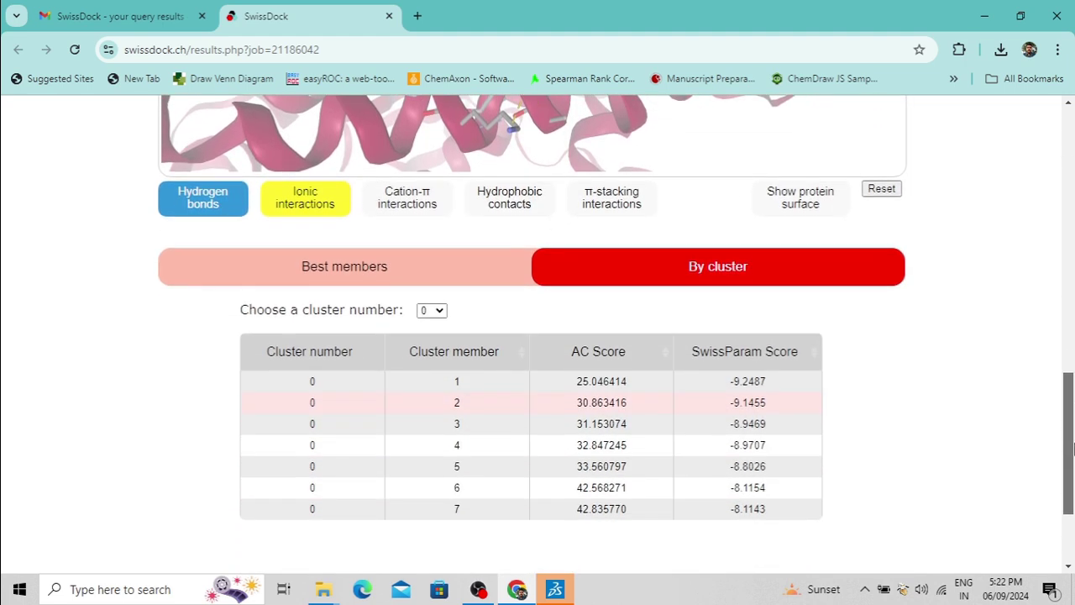
left_click(320, 382)
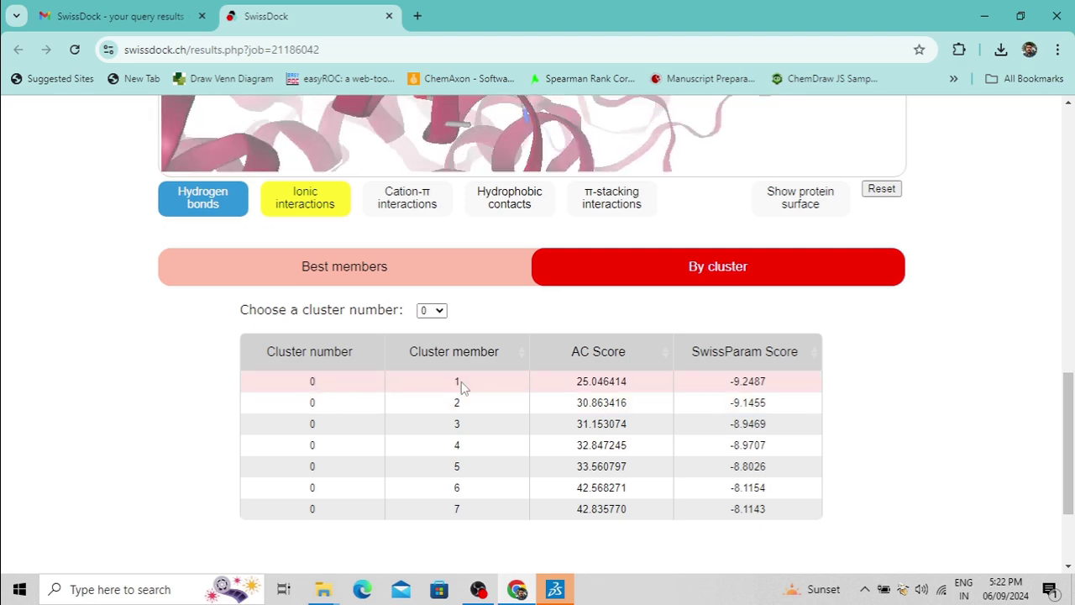
scroll(1069, 389, "up", 4)
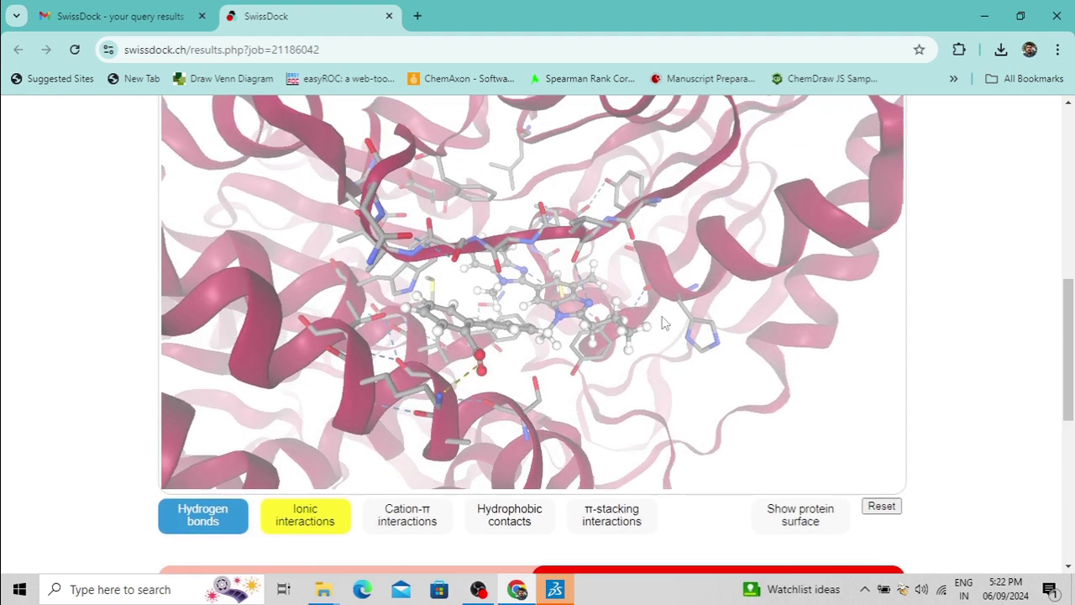
scroll(483, 207, "down", 1)
scroll(1069, 336, "up", 3)
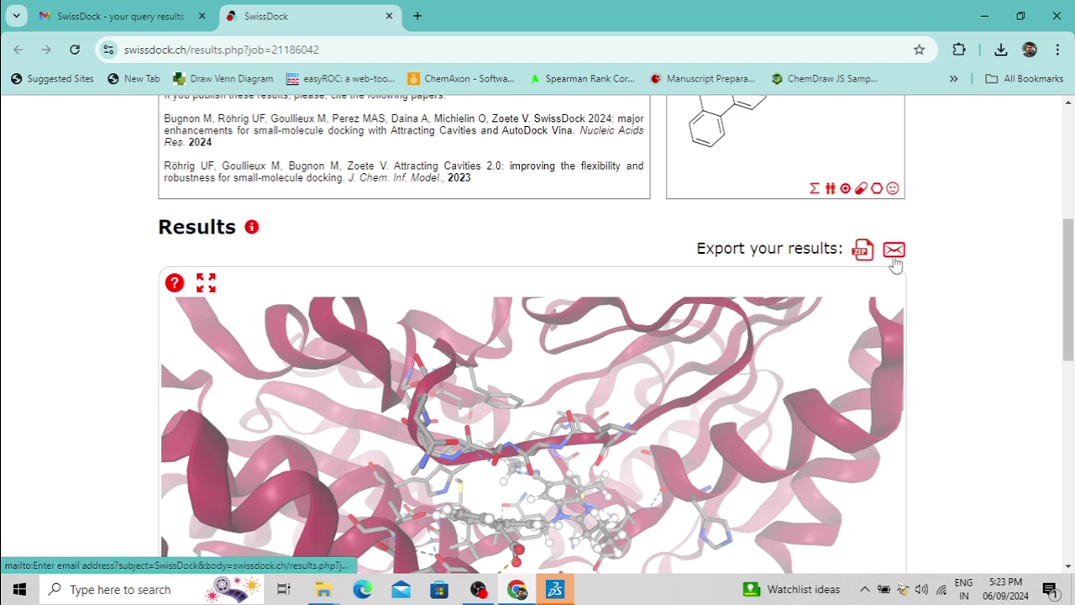
scroll(1072, 286, "down", 1)
scroll(1072, 285, "down", 1)
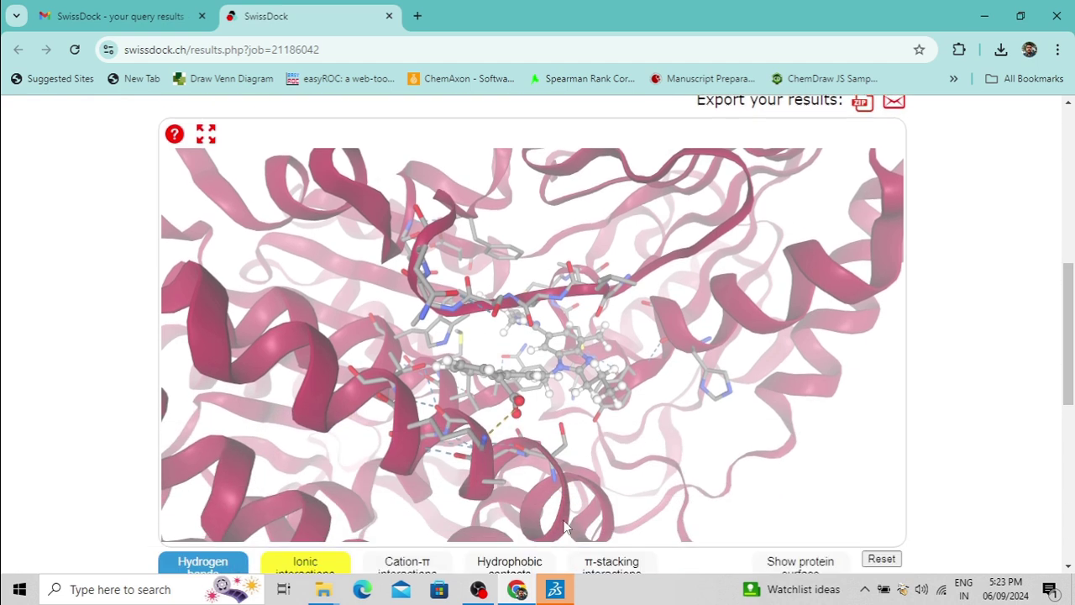
scroll(1072, 333, "up", 2)
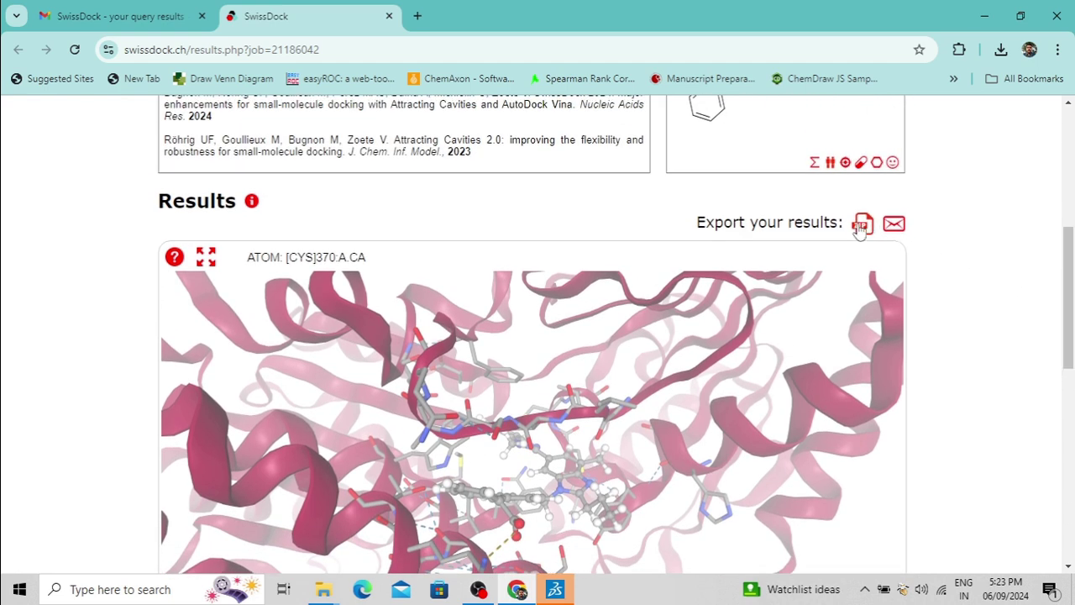
Bring up the files folder and the downloaded ligand open in Discovery Studio Visualizer
mouse_move(324, 588)
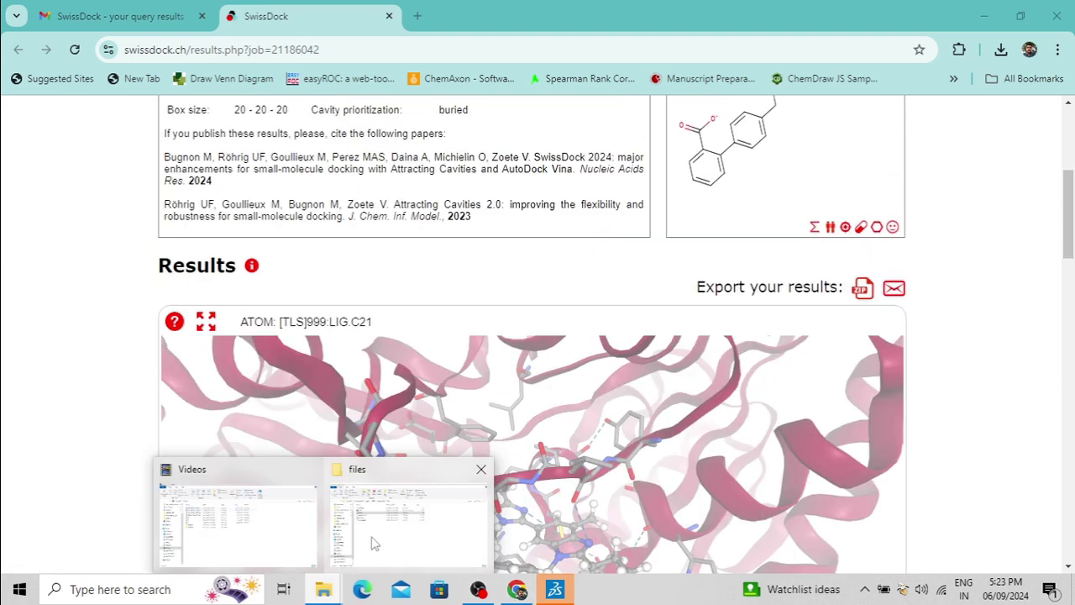
left_click(374, 542)
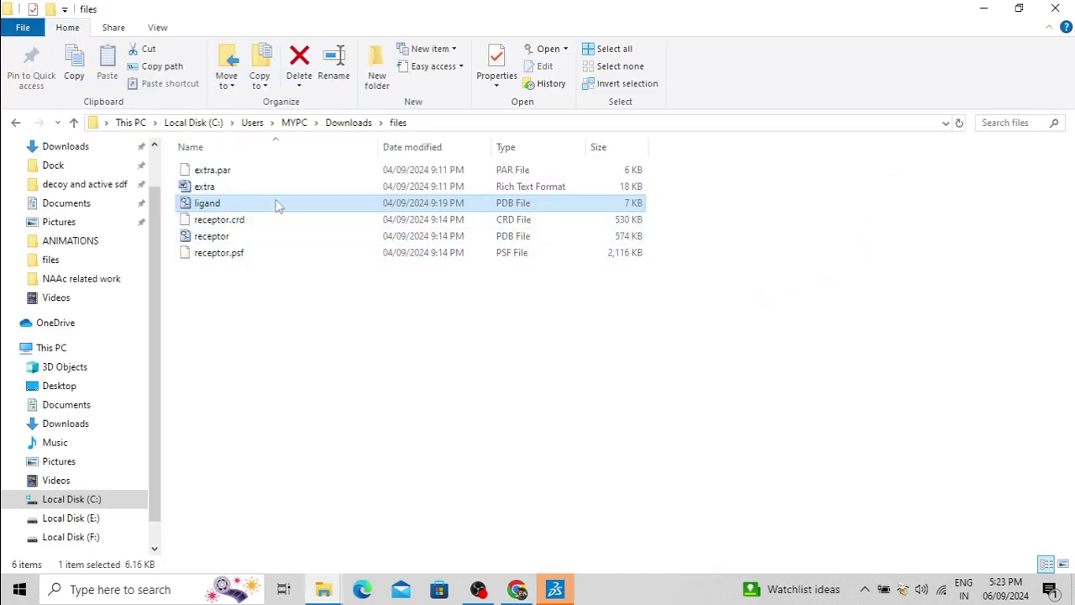
left_click(563, 597)
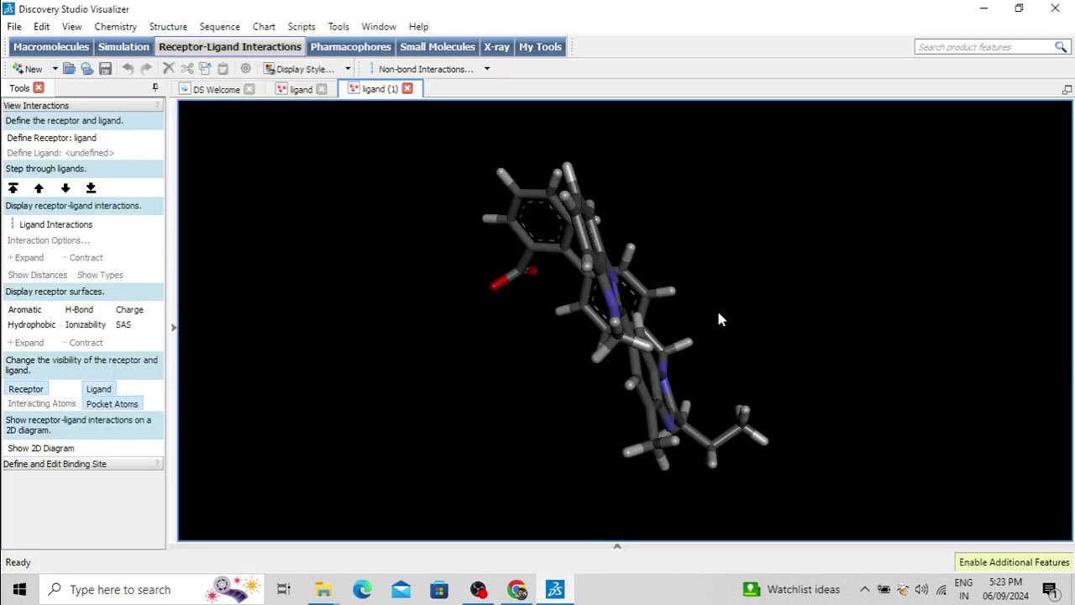
Rotate the docked ligand in the 3D window to view it from another side
left_click_drag(777, 238, 697, 283)
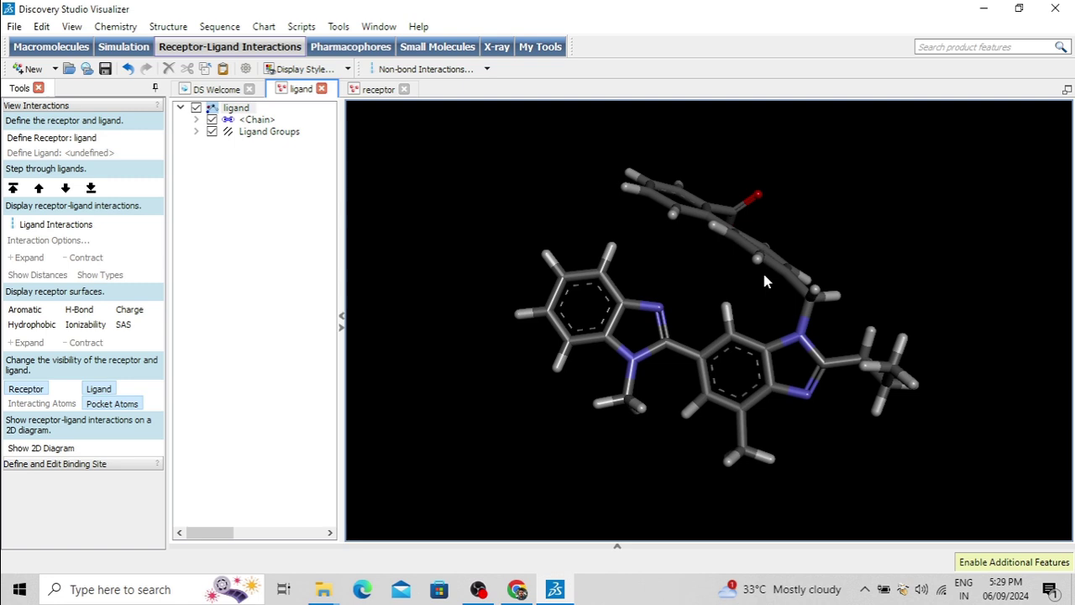
left_click_drag(762, 278, 774, 299)
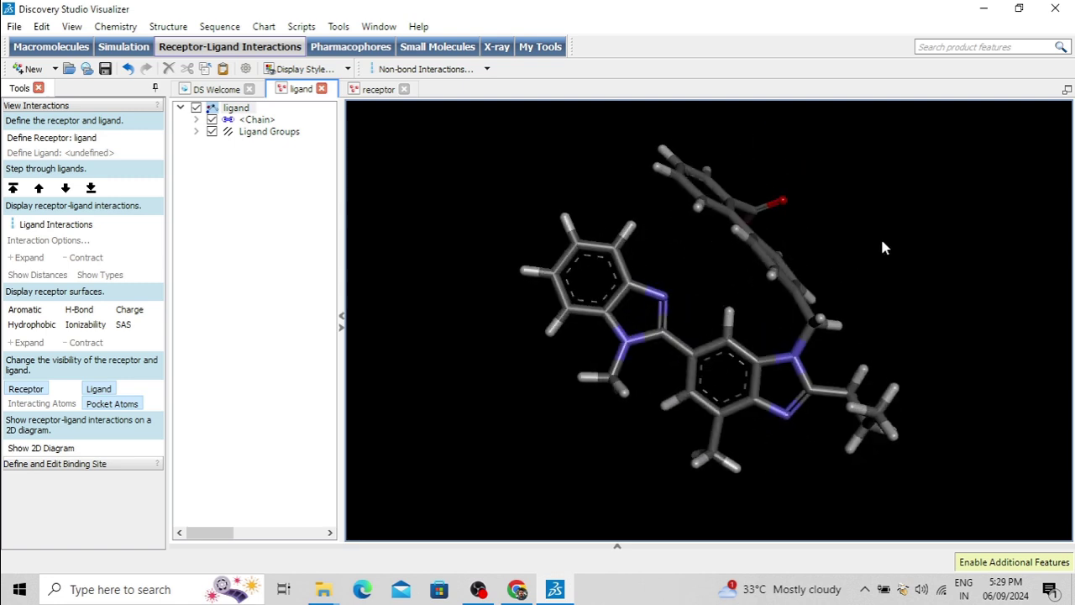